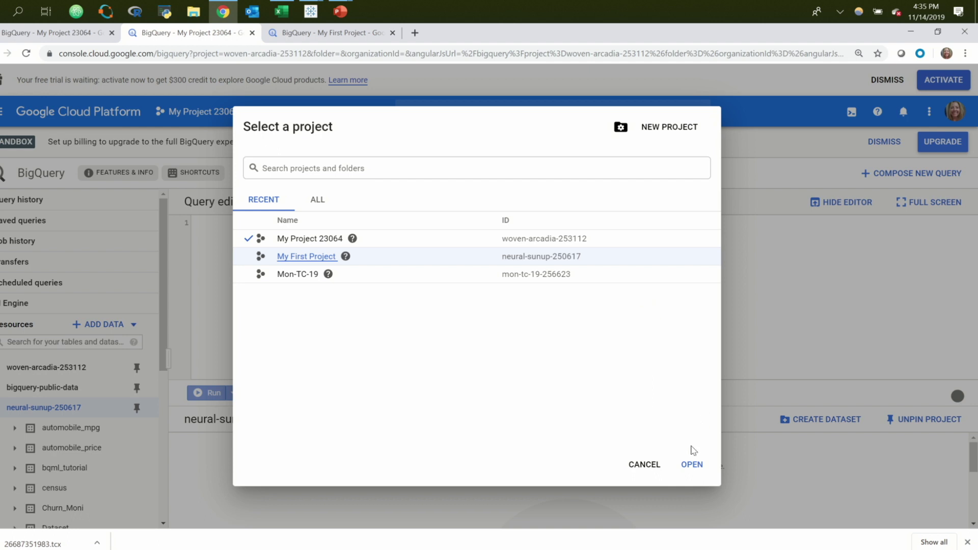
Switch to the project My First Project and browse its existing datasets in the resource tree.
click(692, 464)
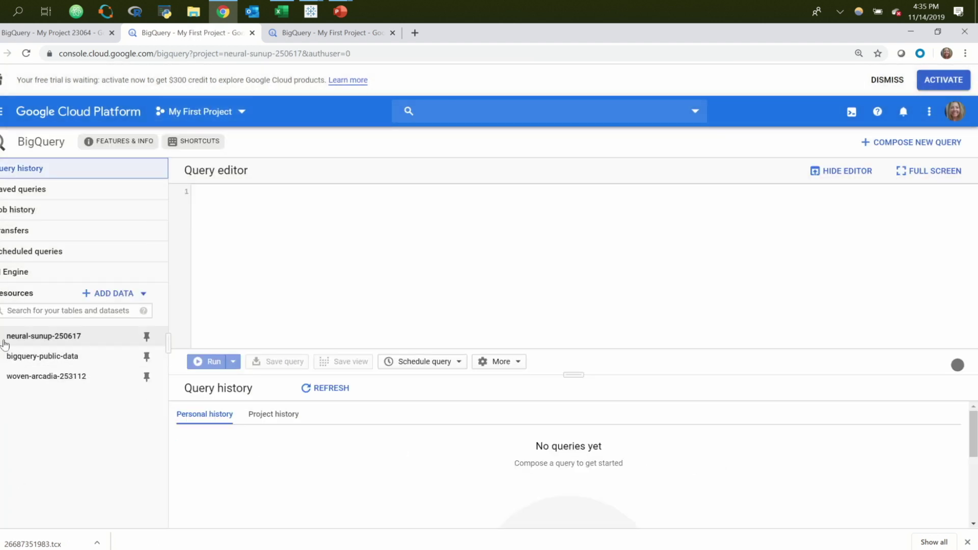
click(2, 342)
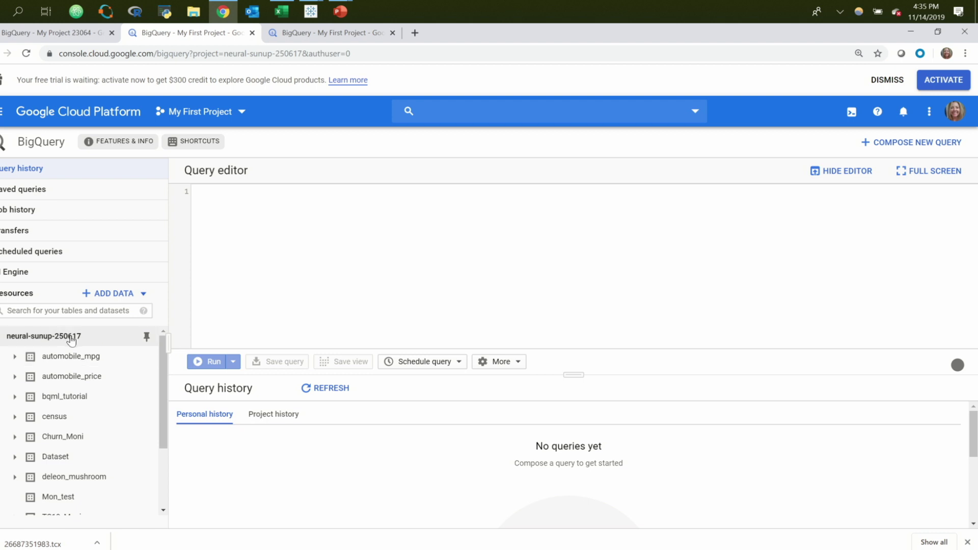
scroll(163, 372, down, 1)
scroll(166, 367, up, 1)
scroll(167, 362, down, 5)
scroll(171, 435, up, 4)
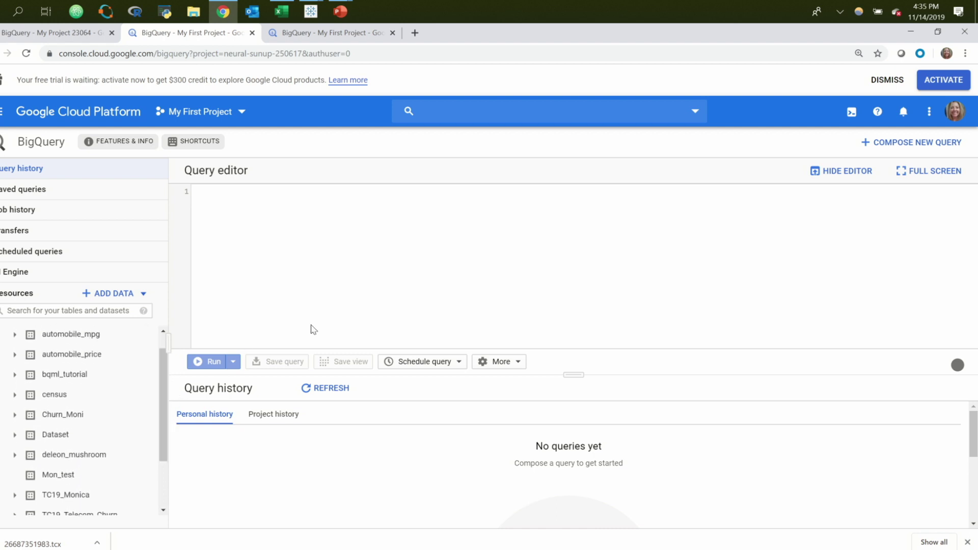
scroll(164, 377, up, 2)
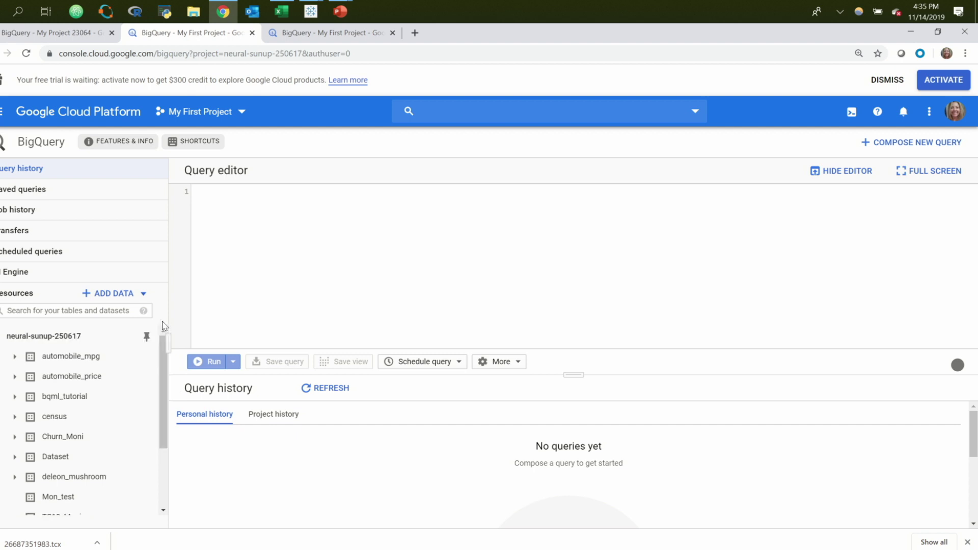
Create a dataset with the ID TC19_Demo in the neural-sunup-250617 project, keeping the default location, expiration and encryption.
click(93, 336)
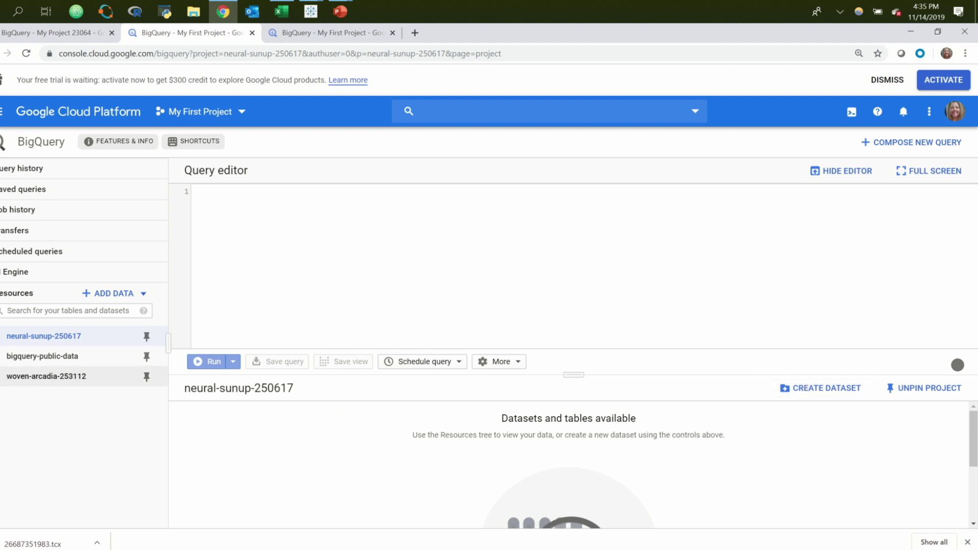
click(814, 388)
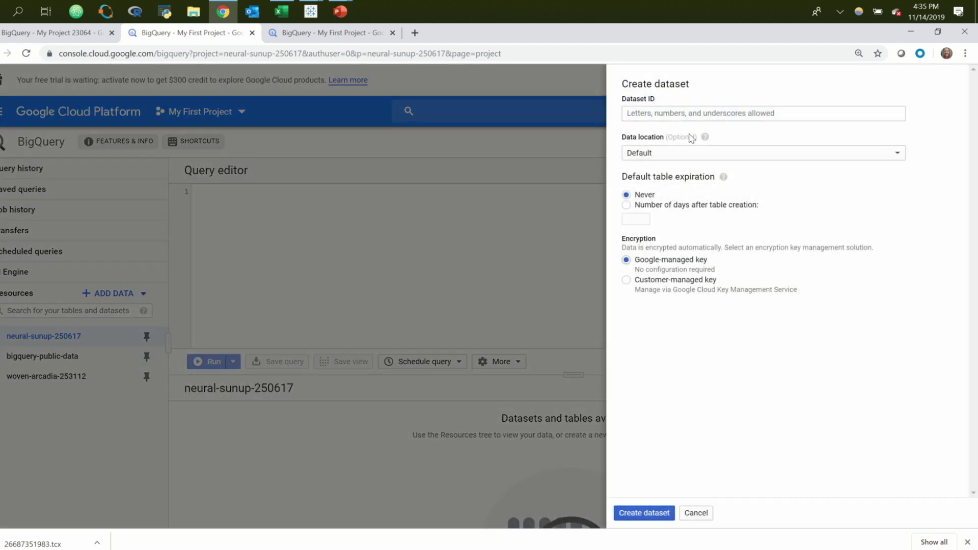
click(683, 112)
text(TC19_Demo)
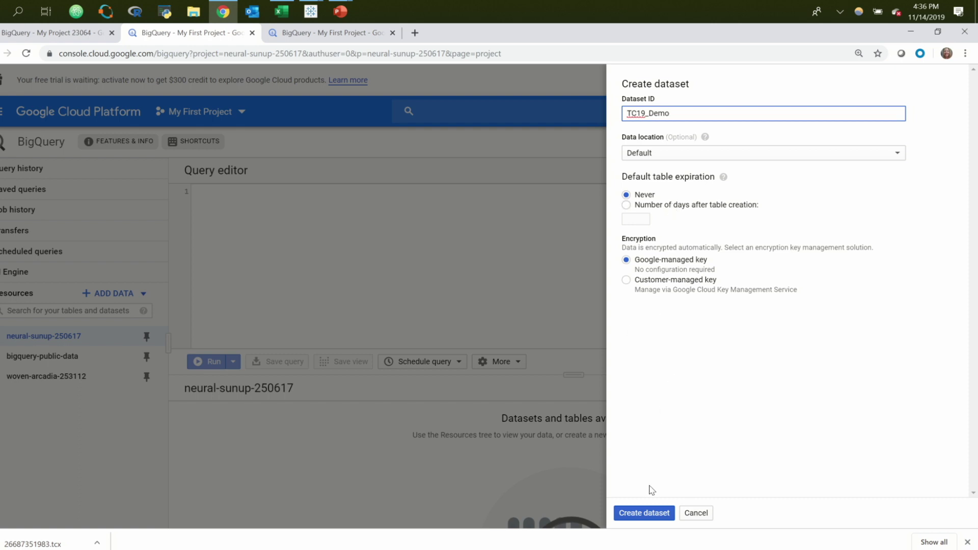
click(649, 514)
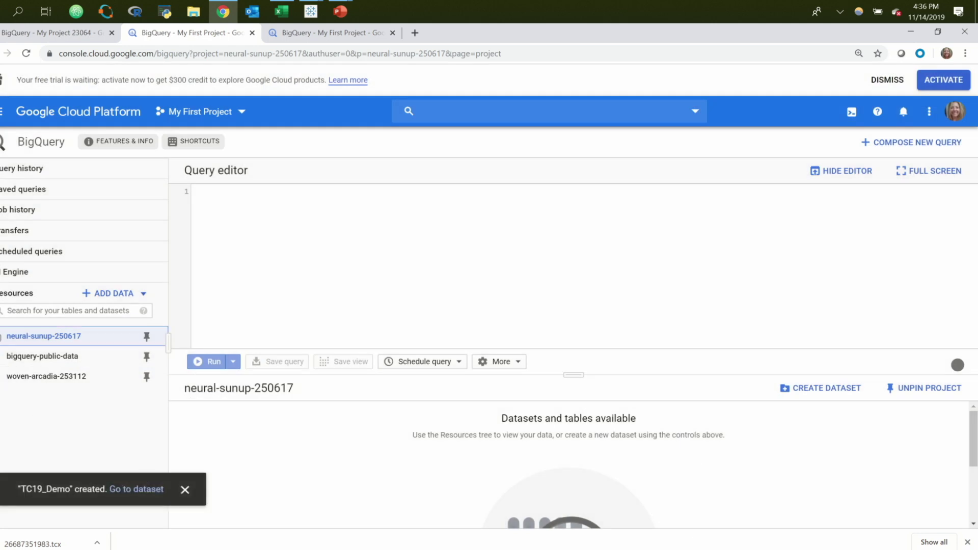
Expand the neural-sunup-250617 project and open the TC19_Demo dataset.
click(0, 335)
drag(163, 375, 163, 474)
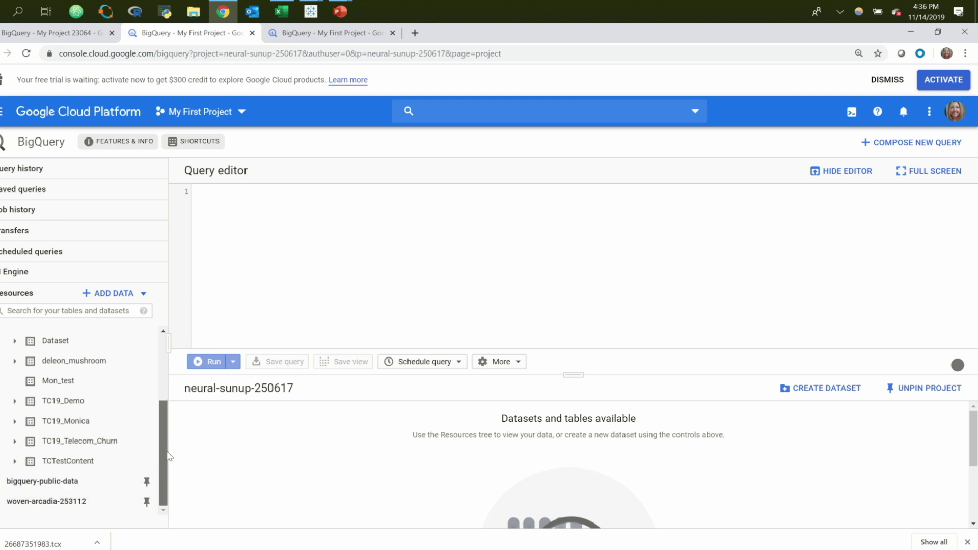
click(86, 406)
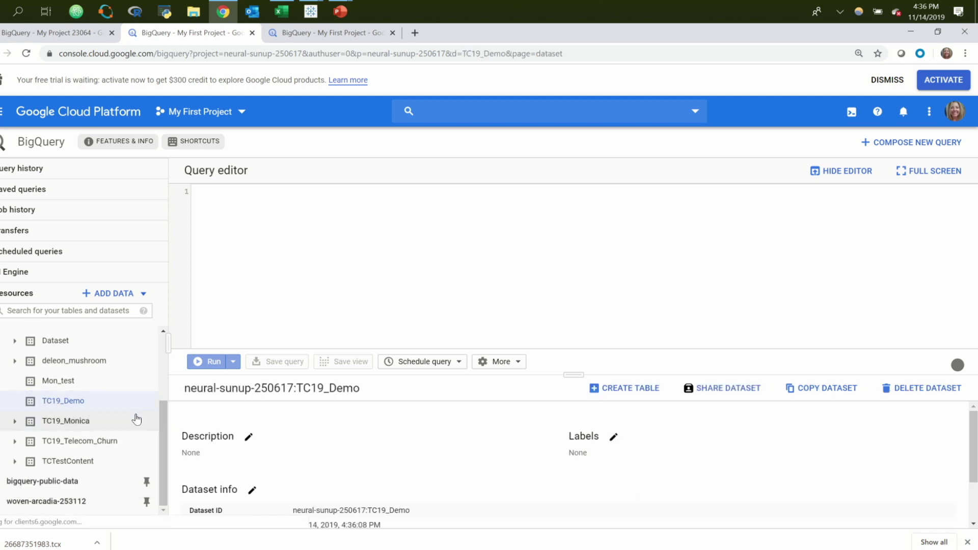
drag(163, 448, 158, 420)
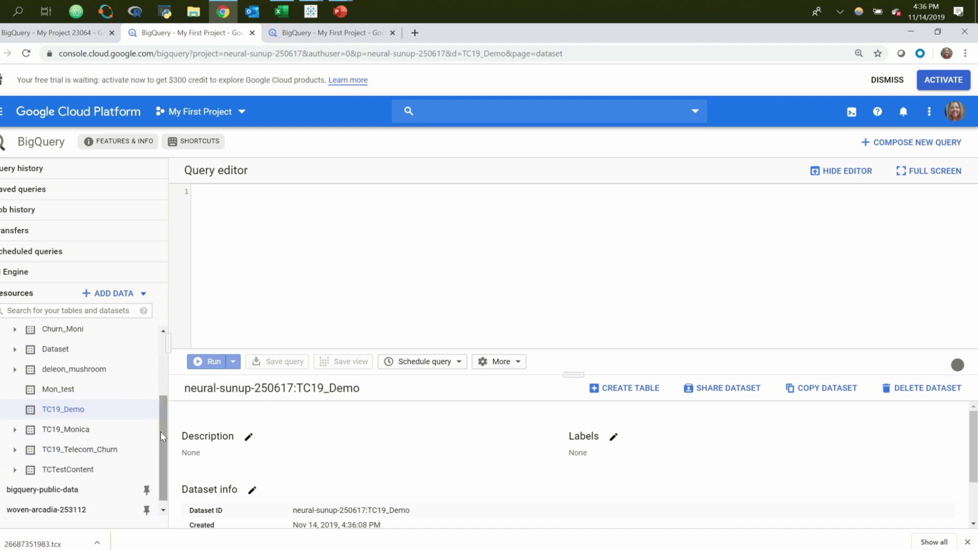
drag(160, 431, 160, 431)
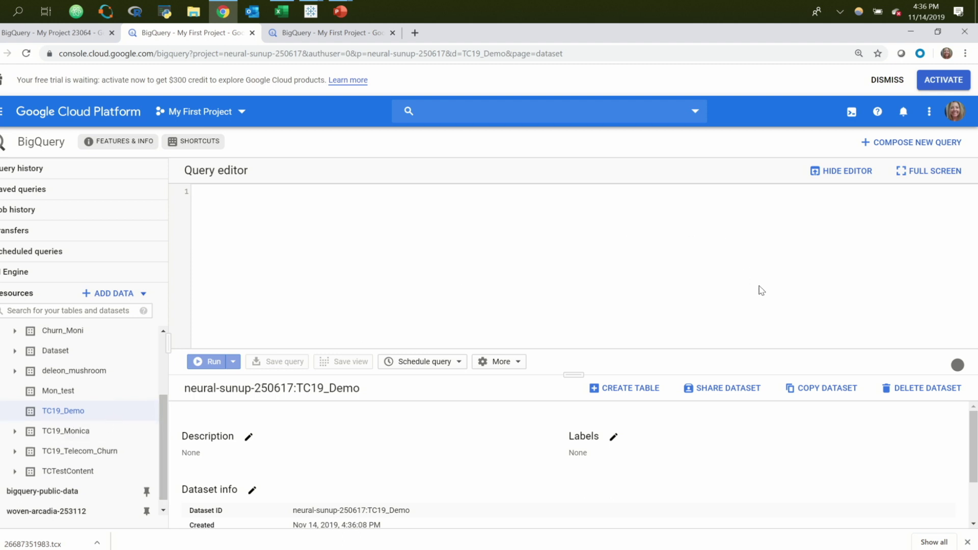
Start a new table in the TC19_Demo dataset with Upload as its source.
click(655, 387)
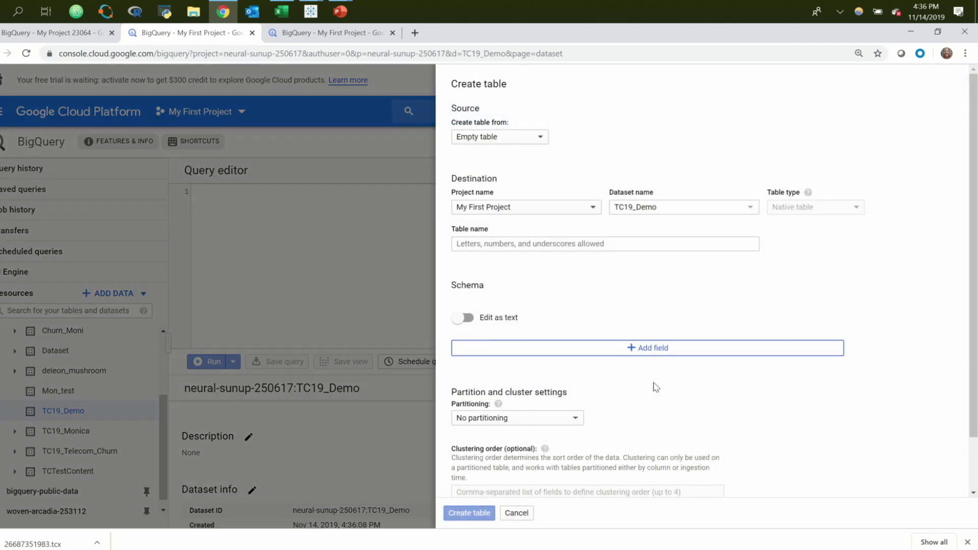
click(537, 137)
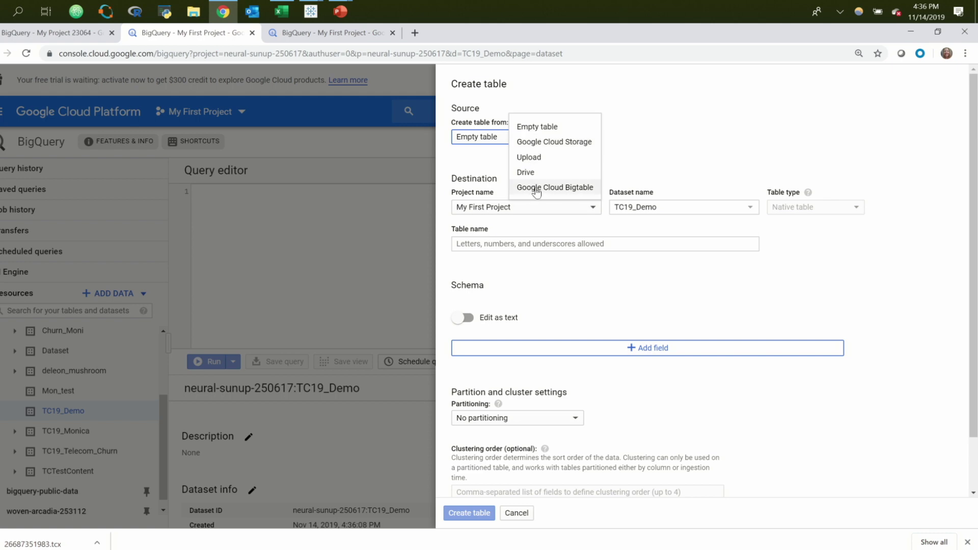
click(553, 159)
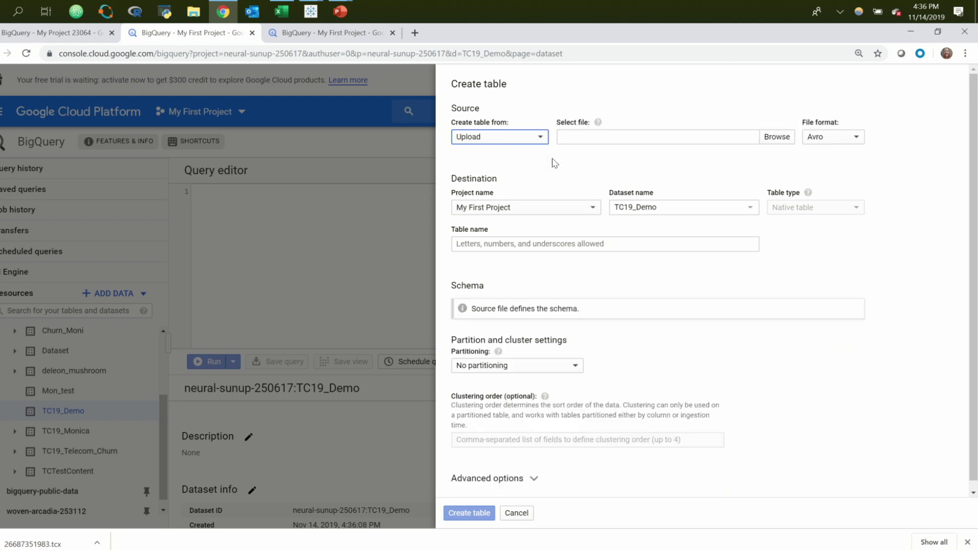
Choose GDPC1.xls from the TC19_BQML in Tableau folder in Downloads as the file to upload.
click(772, 140)
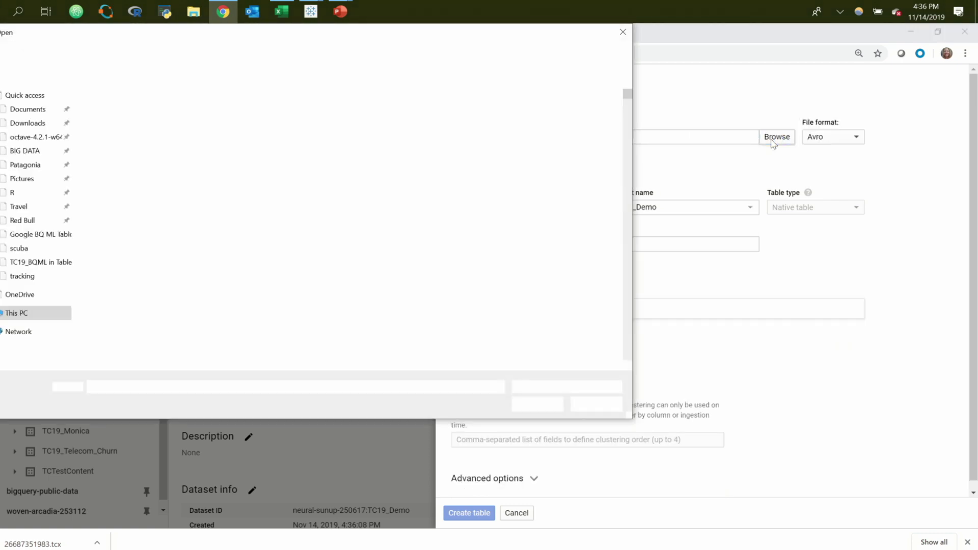
click(45, 110)
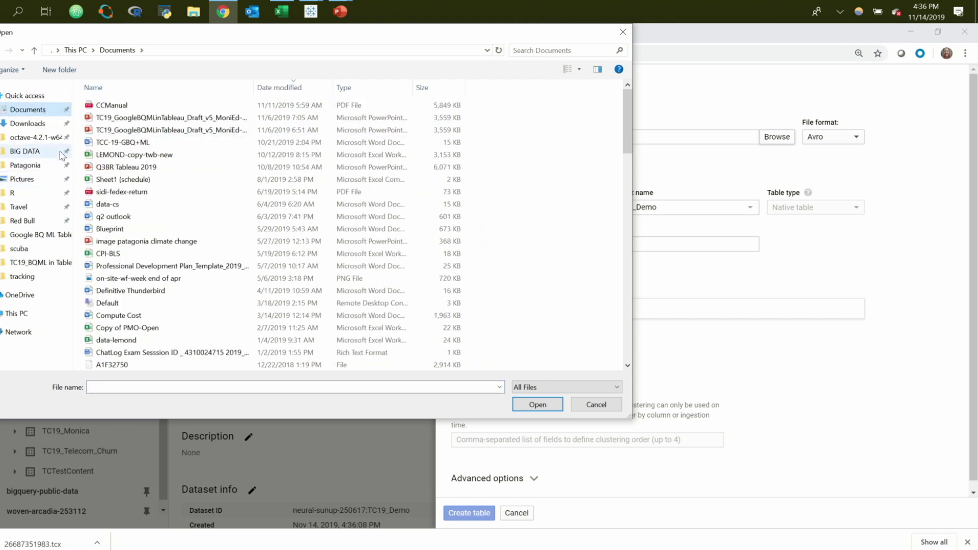
click(39, 125)
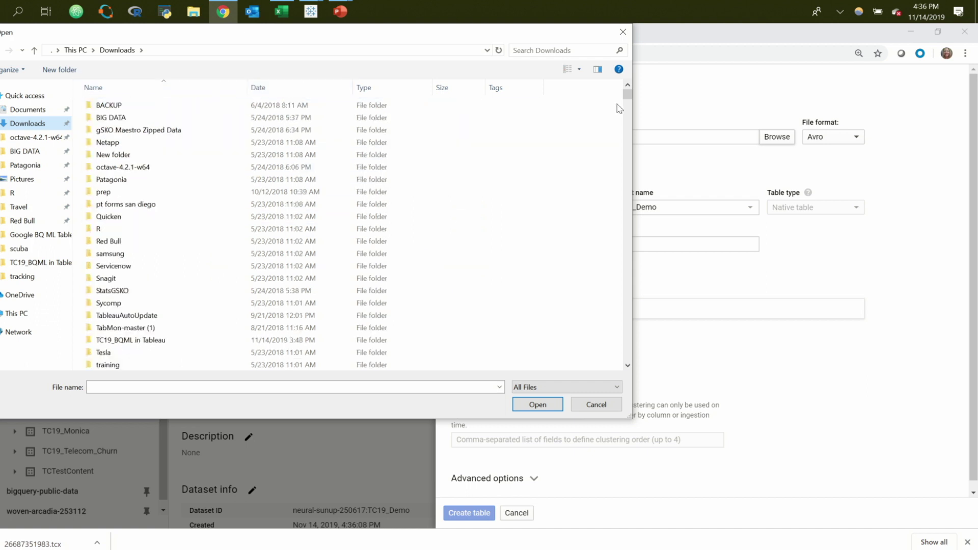
click(286, 92)
click(285, 92)
click(285, 91)
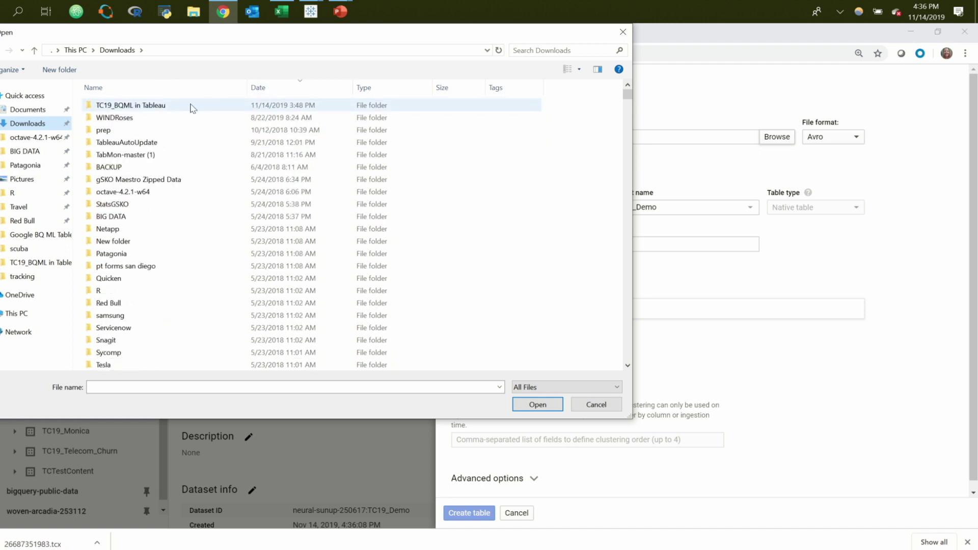
double_click(153, 105)
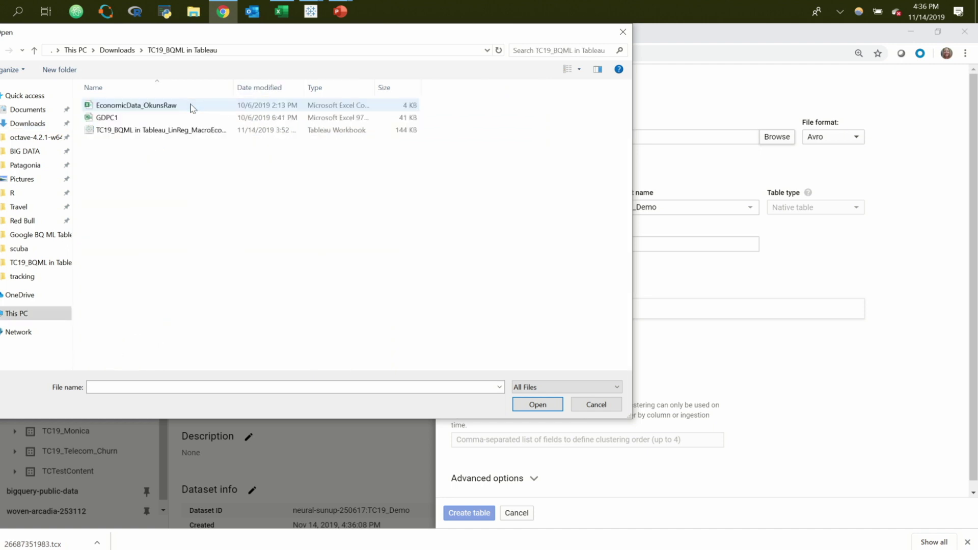
click(159, 122)
double_click(159, 118)
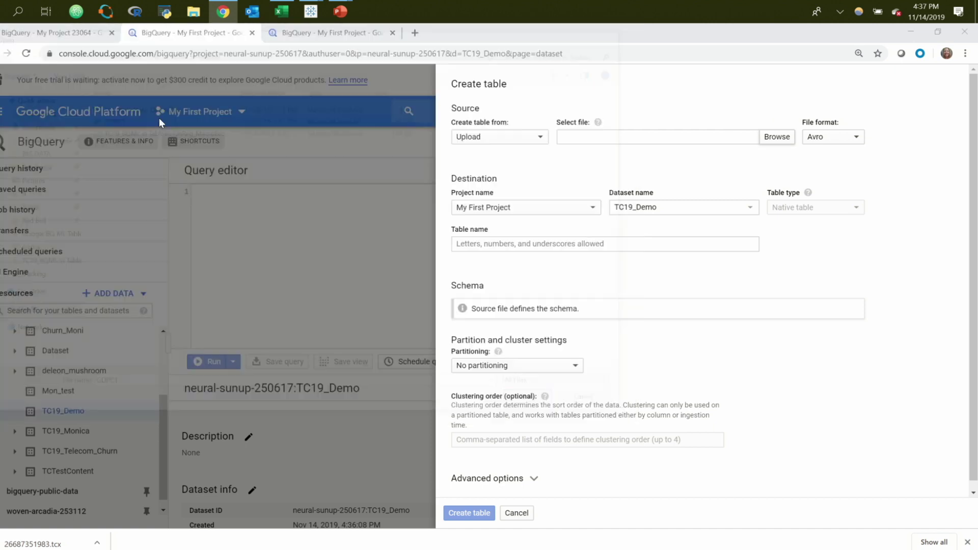
Name the table FREDdata and set its file format to CSV.
click(543, 242)
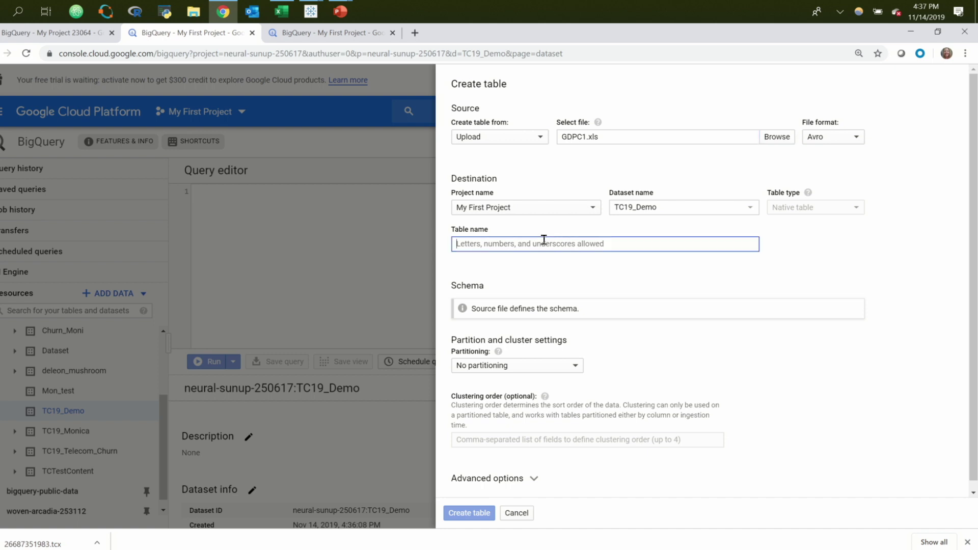
text(FRED)
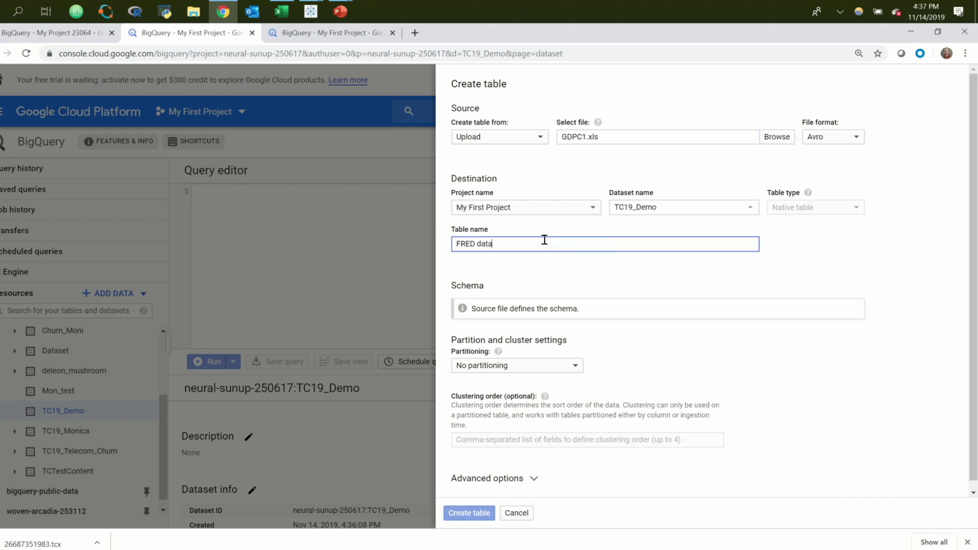
text(data)
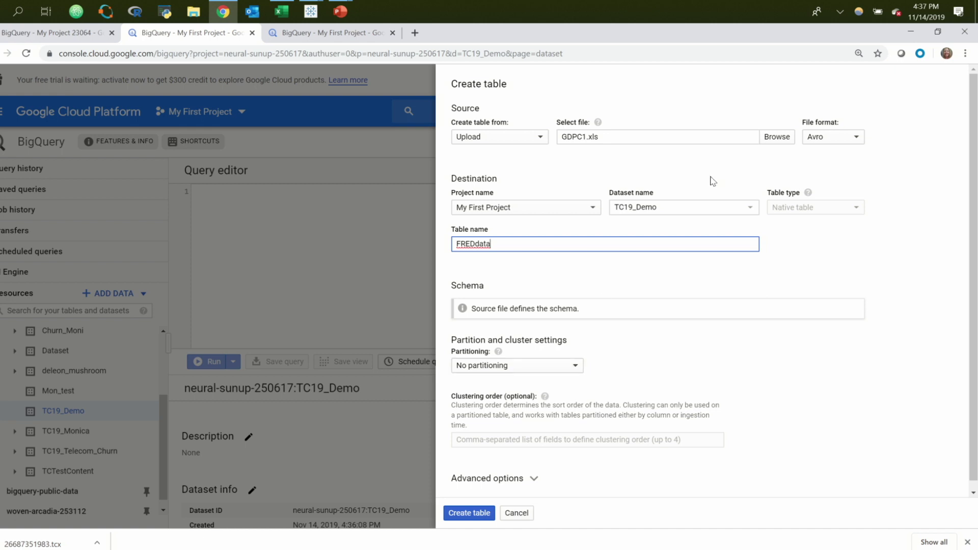
click(812, 140)
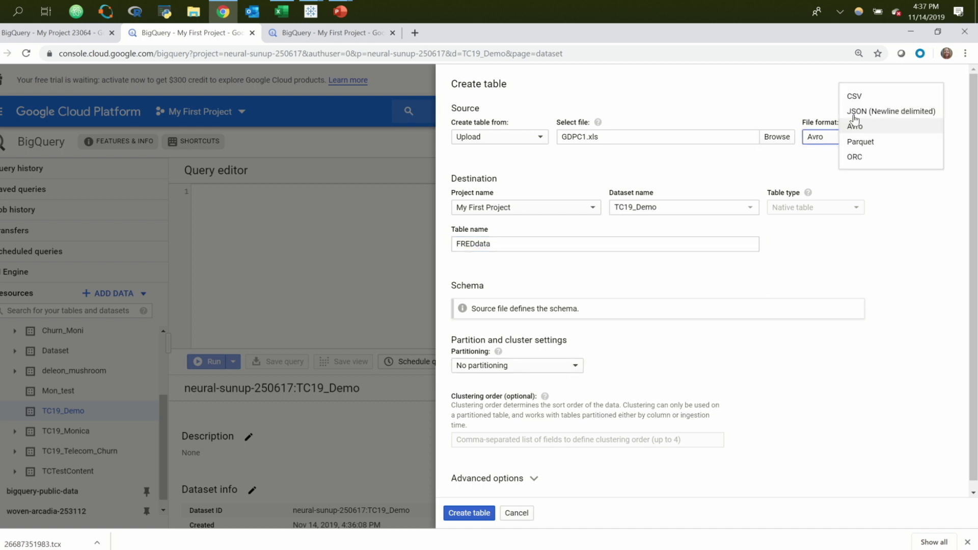
click(891, 99)
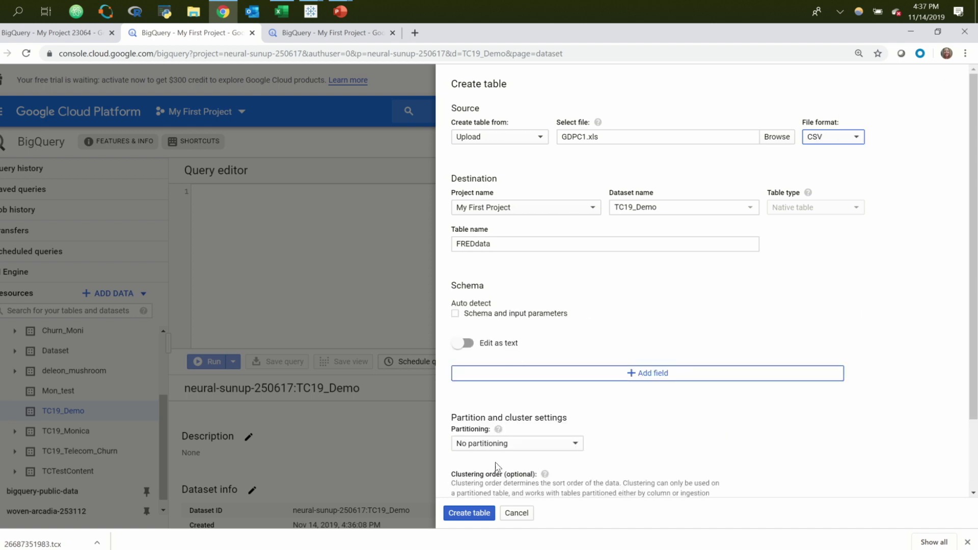
Try to create the FREDdata table without a schema, and again with auto-detection of schema and input parameters enabled.
click(484, 513)
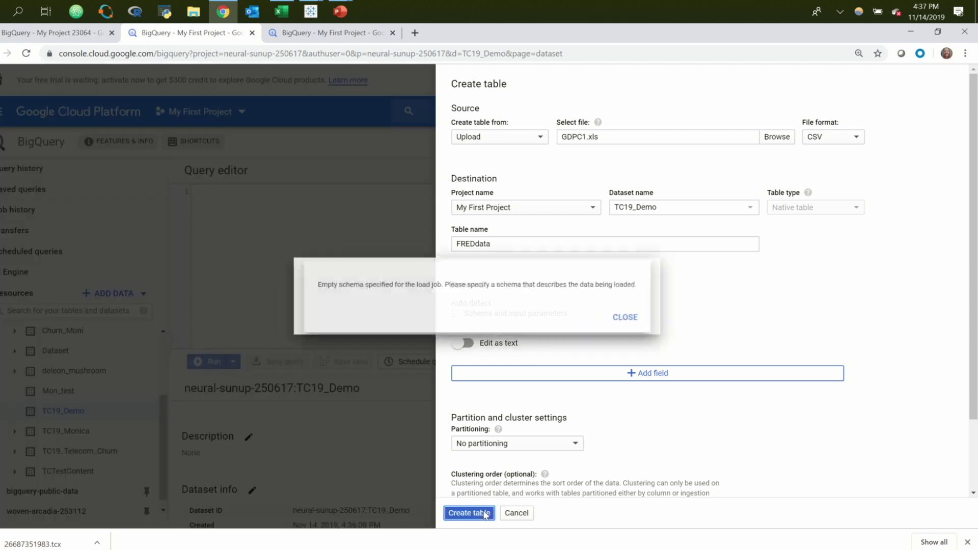
click(642, 321)
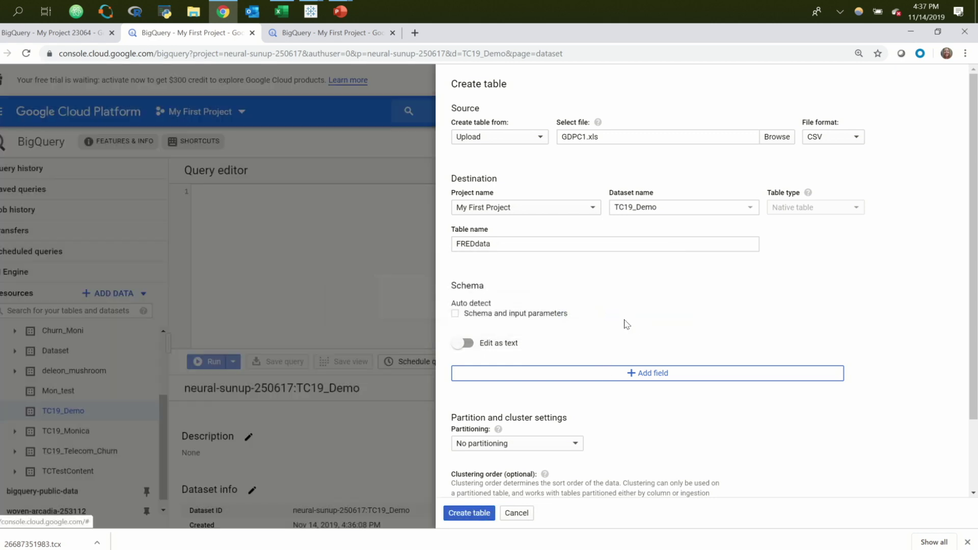
click(456, 314)
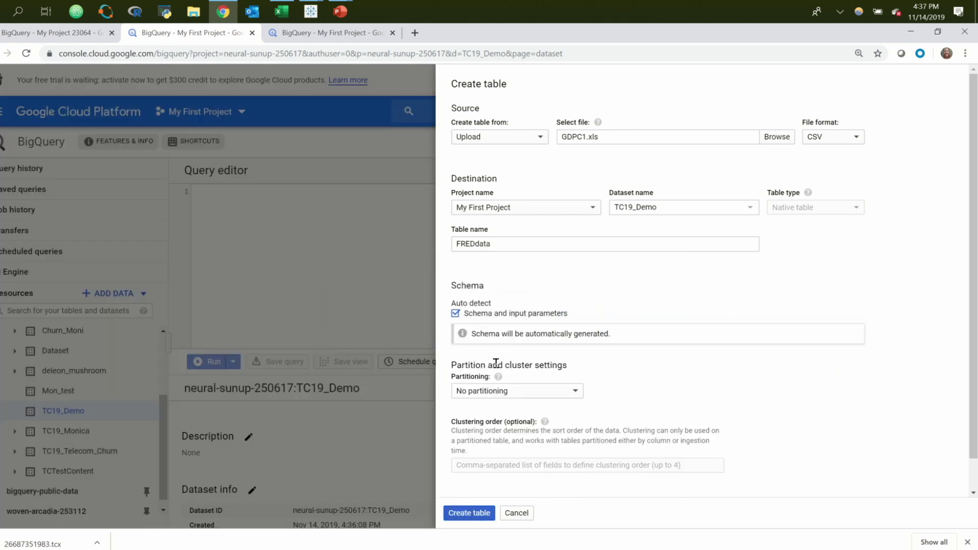
click(466, 513)
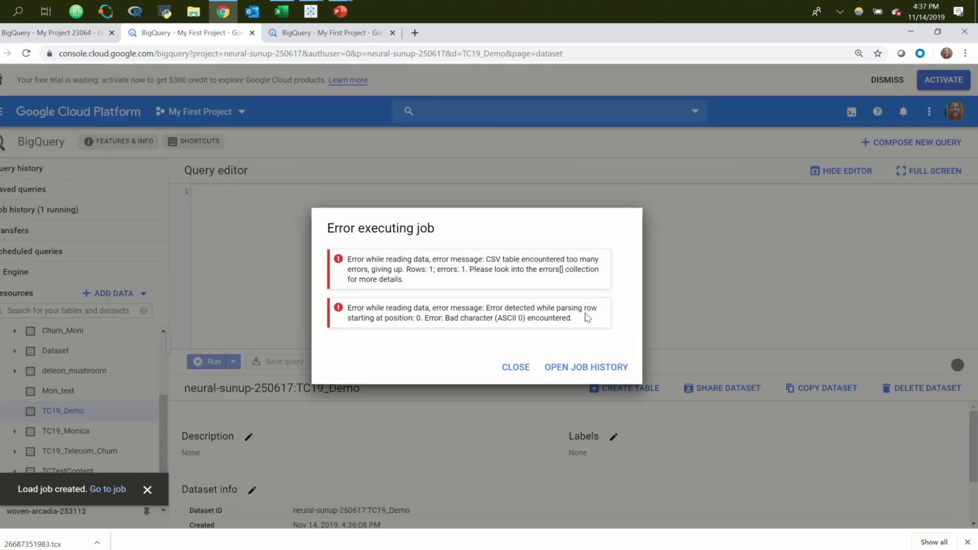
click(516, 363)
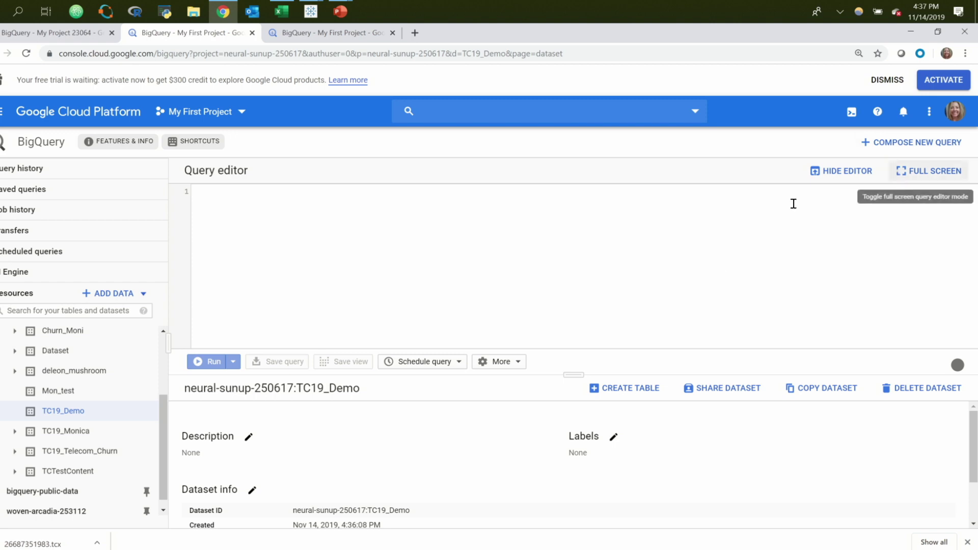
click(646, 389)
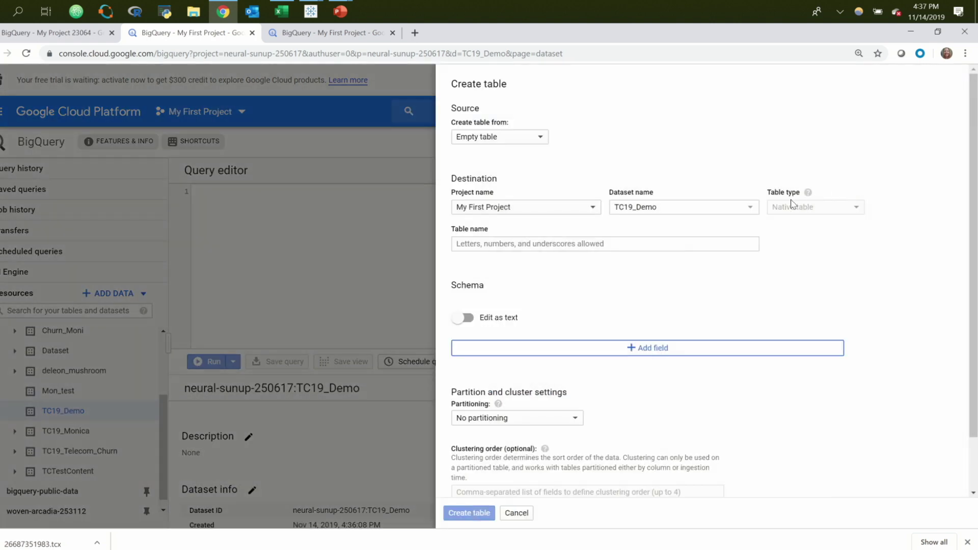
click(520, 140)
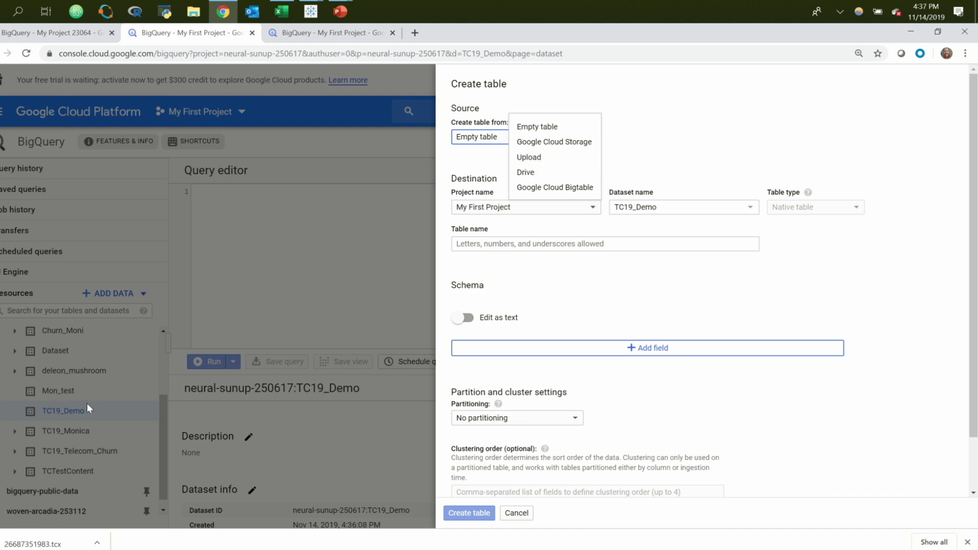
click(163, 418)
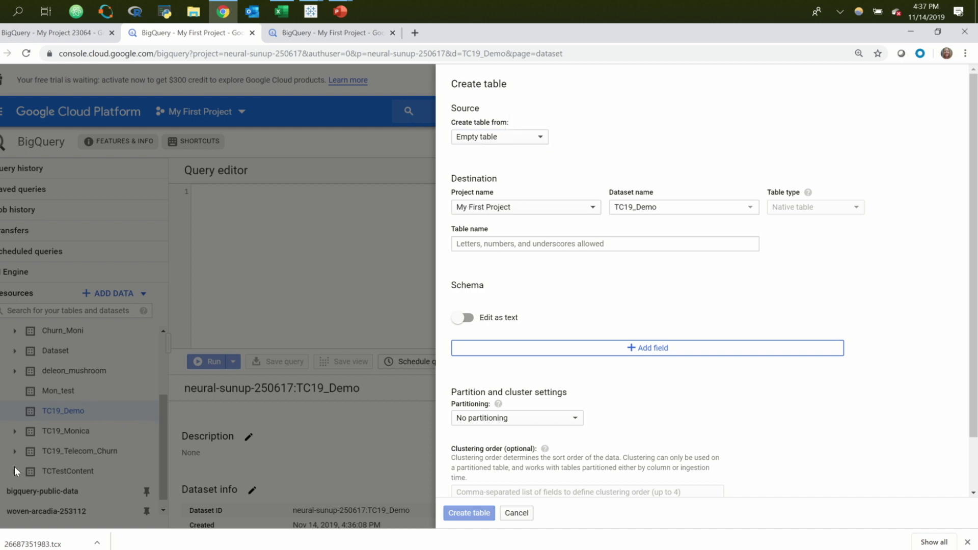
click(516, 513)
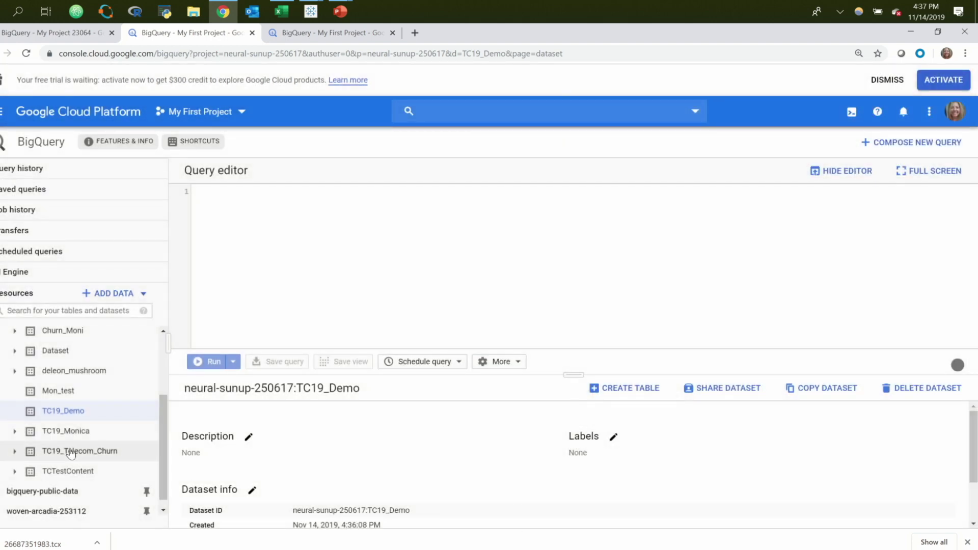
Open the Economic_Quarterly_BEA_BLS_Data table in the TCTestContent dataset and preview its rows.
click(16, 474)
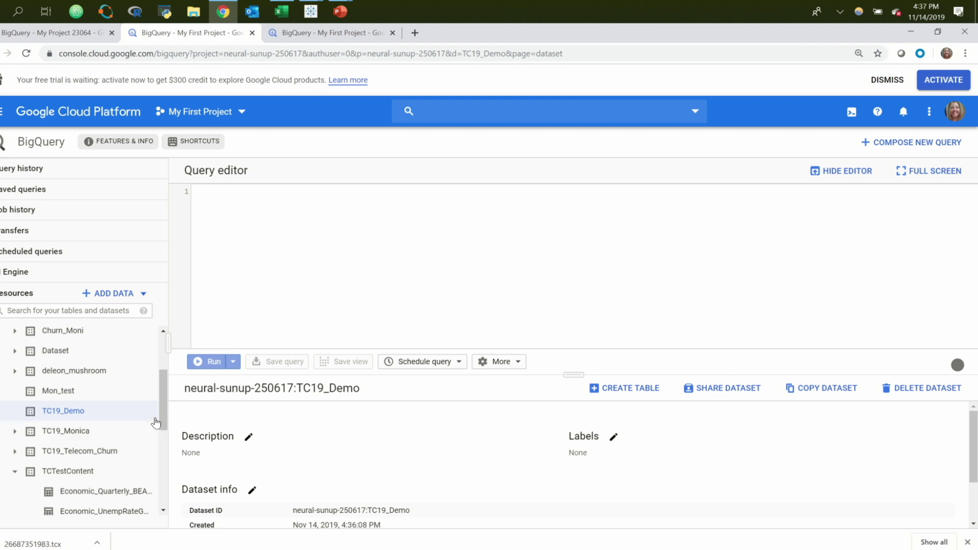
drag(162, 415, 262, 413)
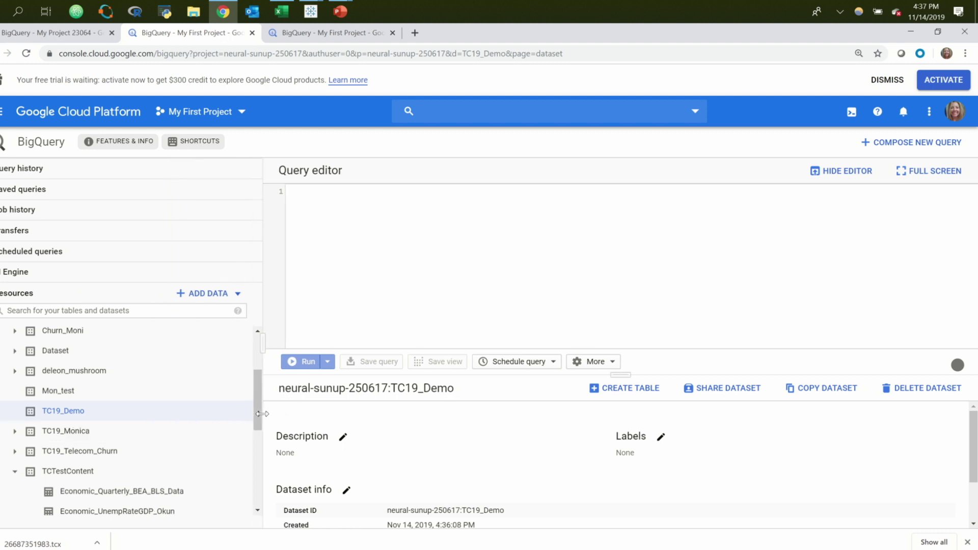
click(159, 492)
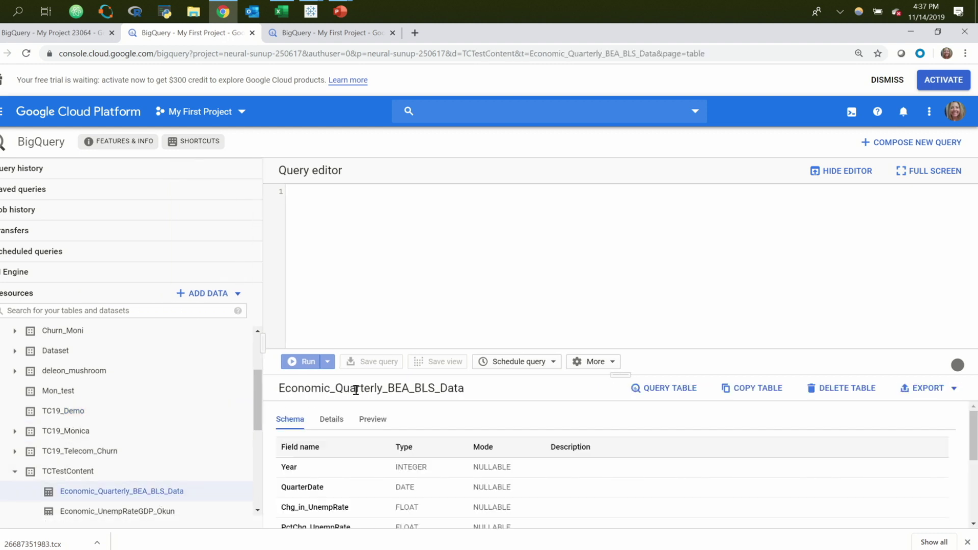
click(379, 420)
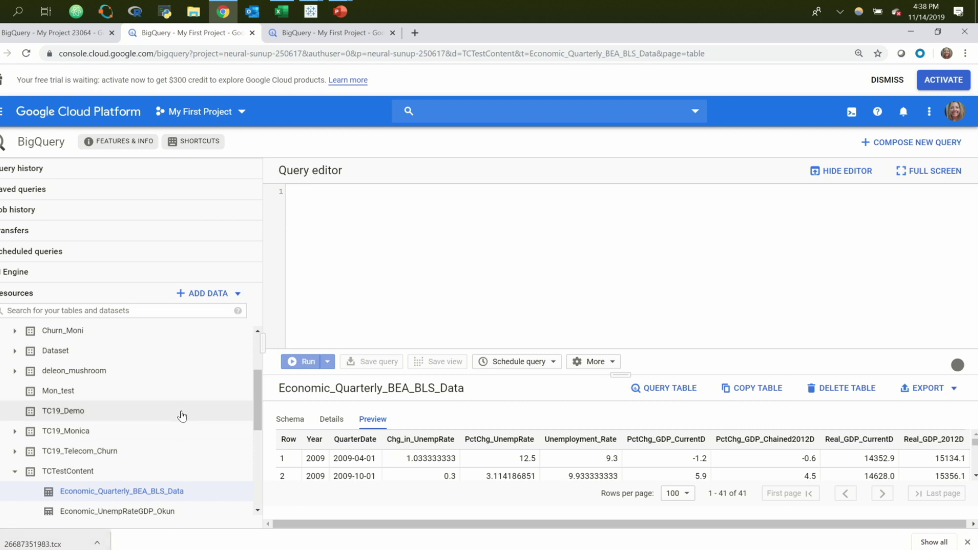
Review the table's details and schema, including the schema editing form, without saving any changes.
click(330, 422)
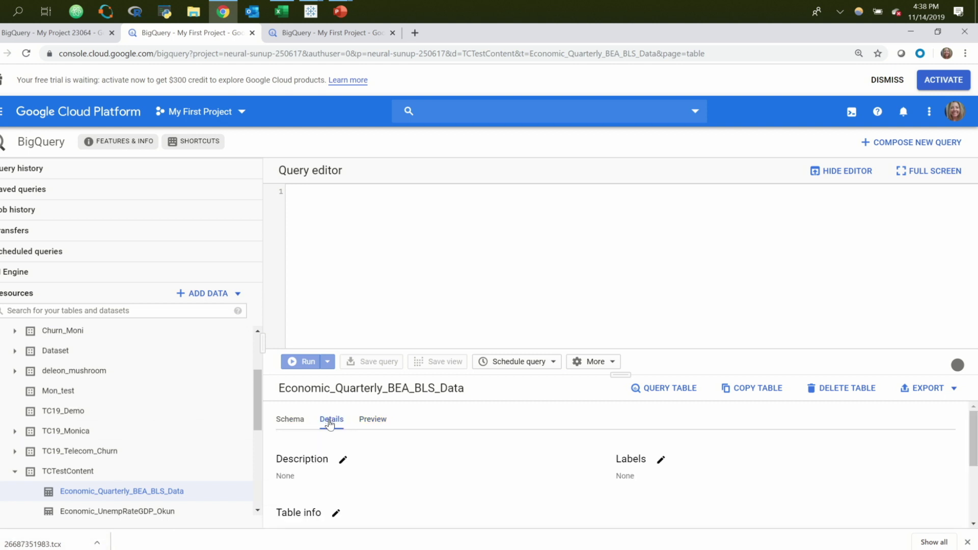
mouse_move(968, 432)
mouse_down()
mouse_move(970, 476)
mouse_move(970, 422)
mouse_up()
click(292, 421)
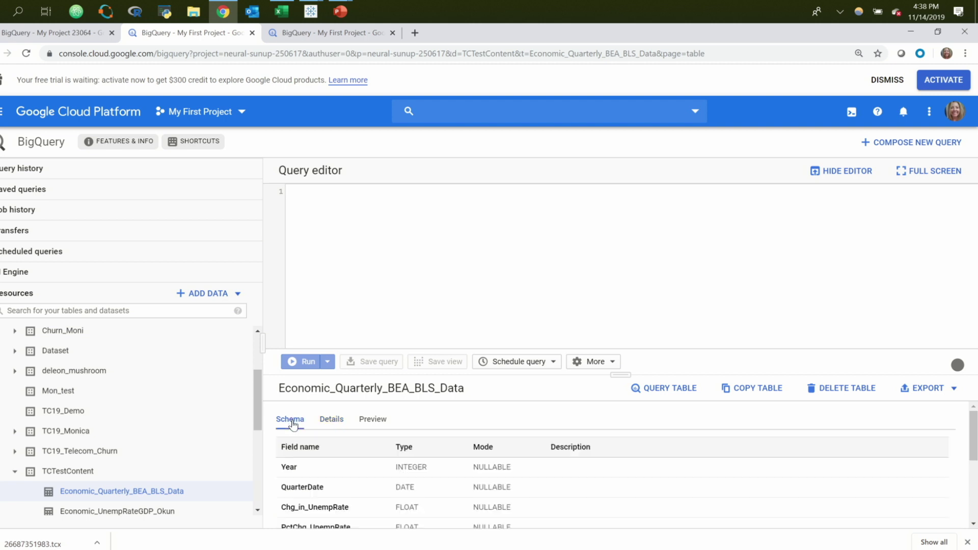
drag(972, 441, 973, 508)
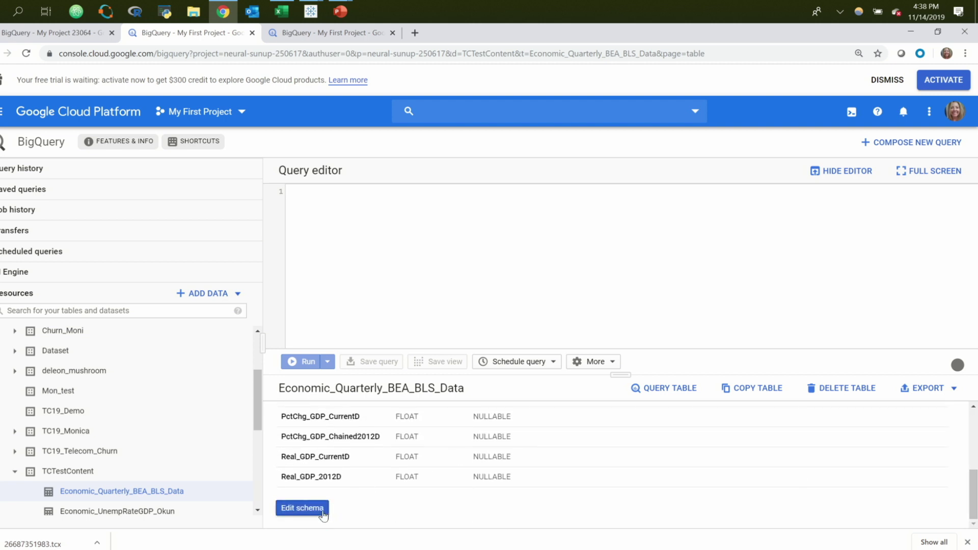
click(304, 508)
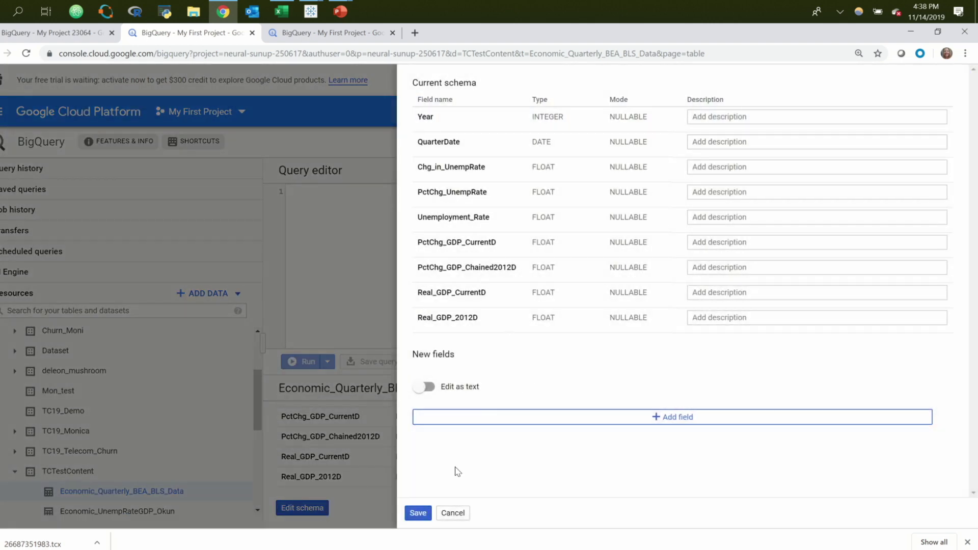
click(456, 511)
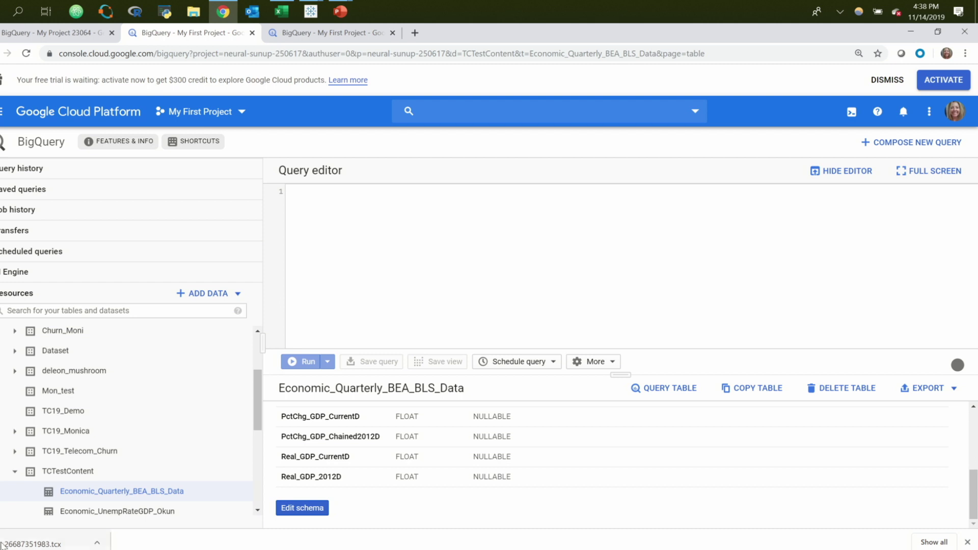
List the project's saved queries and filter them by Okun.
click(15, 190)
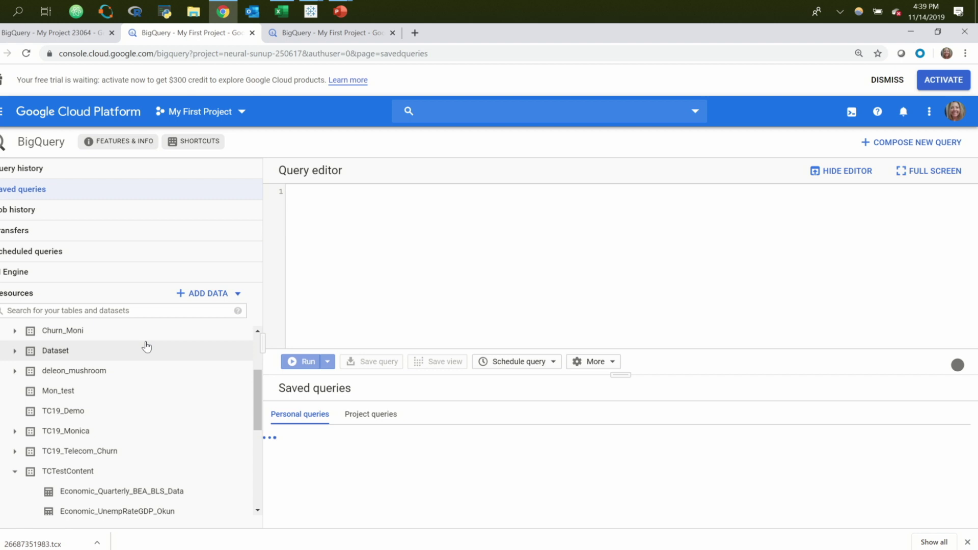
click(359, 413)
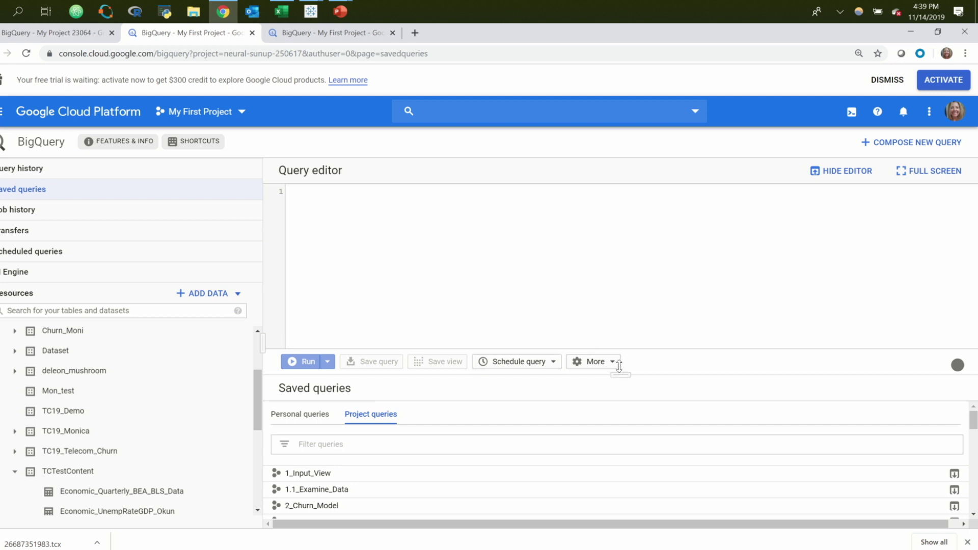
drag(619, 374, 620, 277)
click(413, 345)
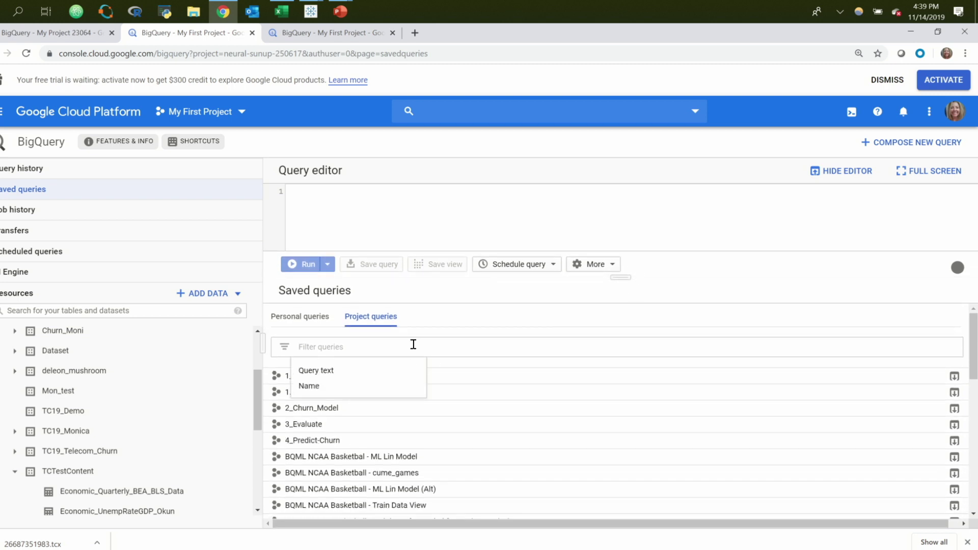
text(Okuns)
key(Return)
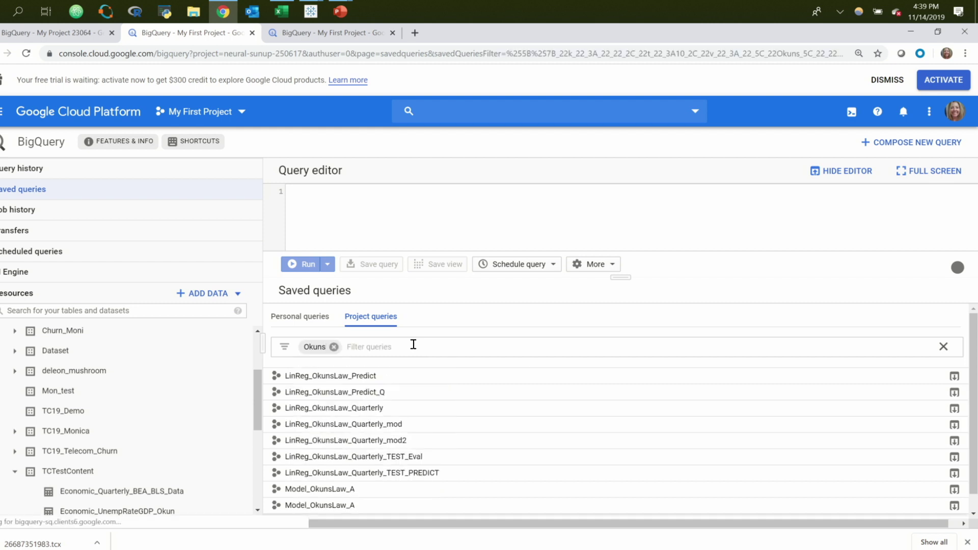
click(333, 347)
text(Okun)
key(Return)
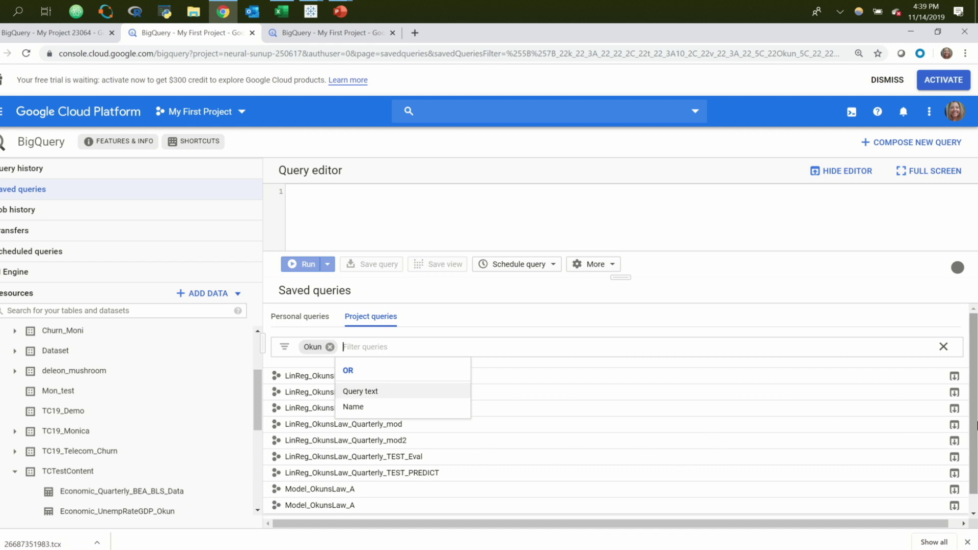
drag(974, 427, 976, 429)
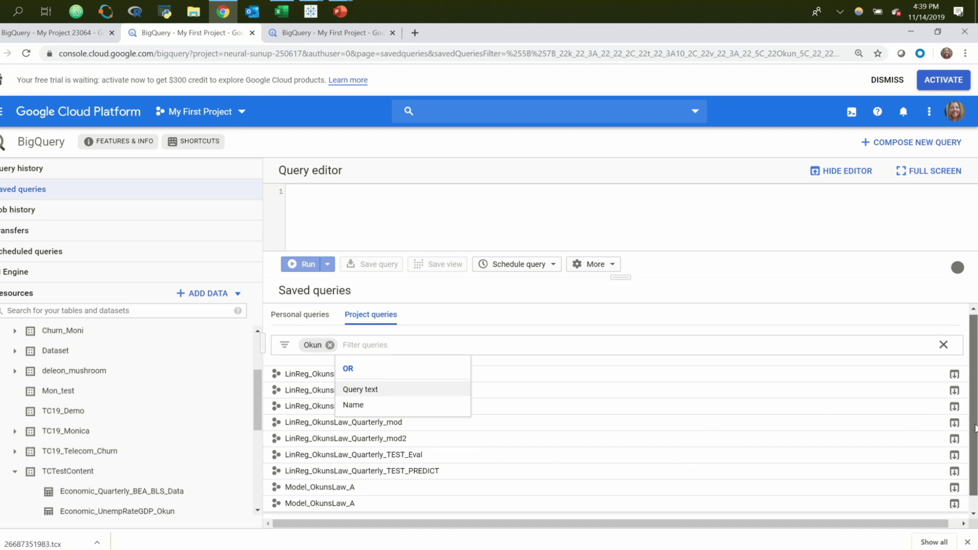
Examine the SQL of the saved query LinReg_OkunsLaw_Predict.
click(612, 380)
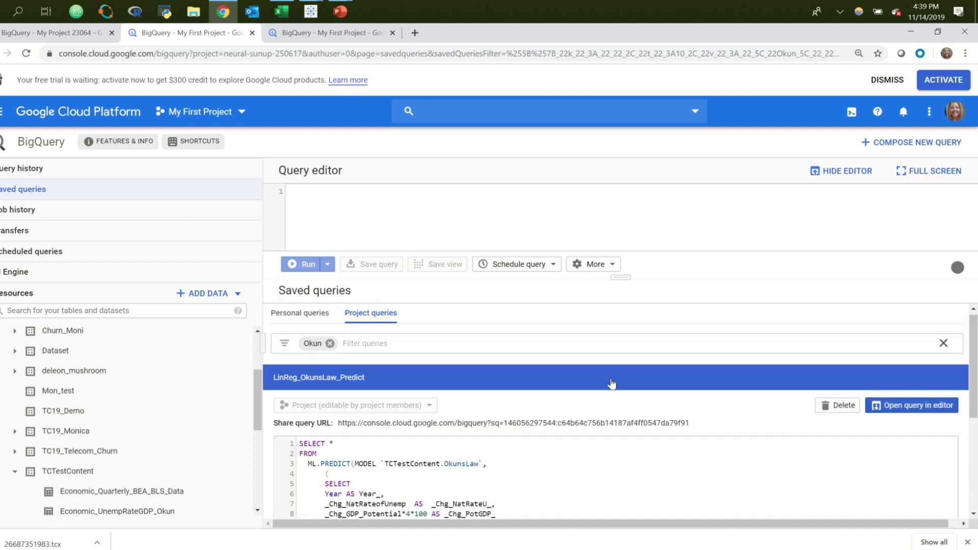
drag(972, 373, 973, 428)
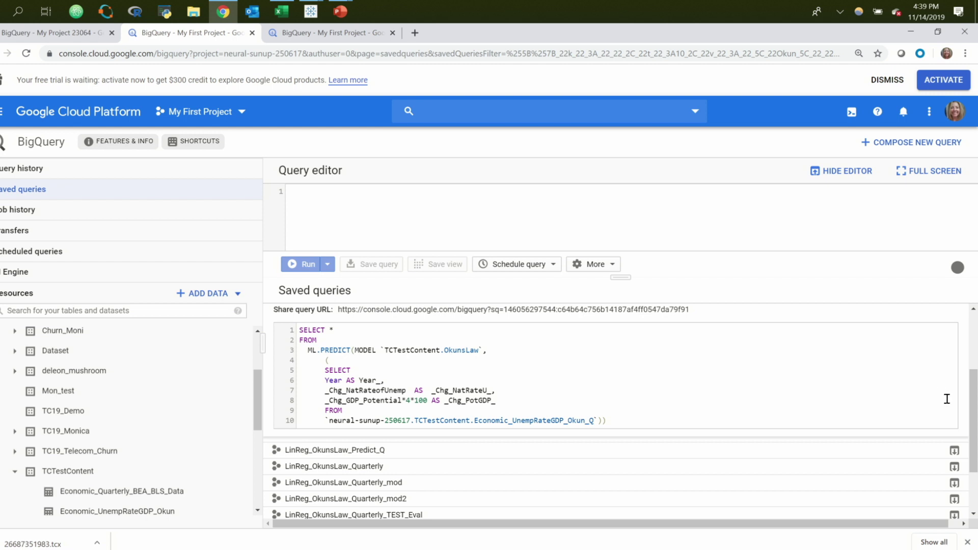
mouse_move(973, 412)
mouse_down()
mouse_move(976, 390)
mouse_move(972, 425)
mouse_up()
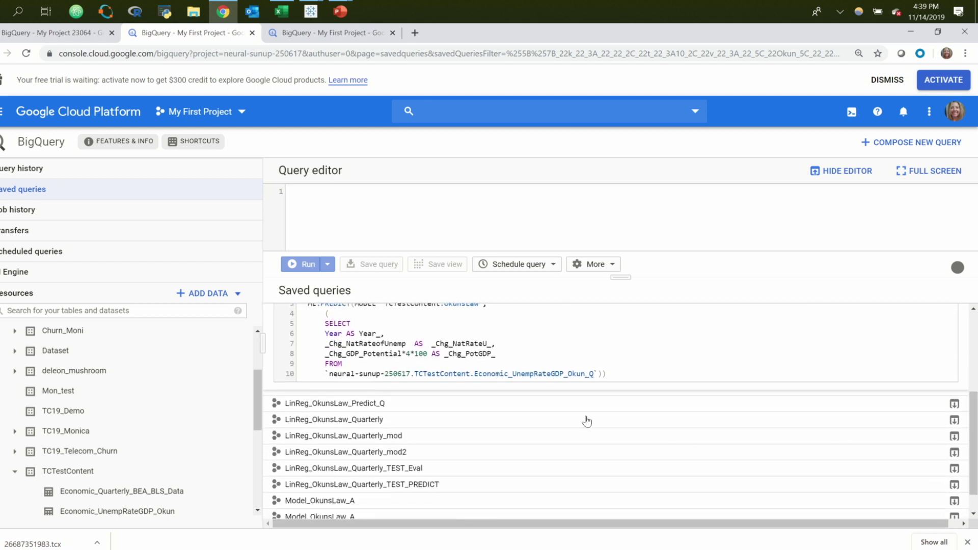
Load the saved query LinReg_OkunsLaw_Quarterly into the query editor and enlarge the editor to show the whole statement.
click(511, 421)
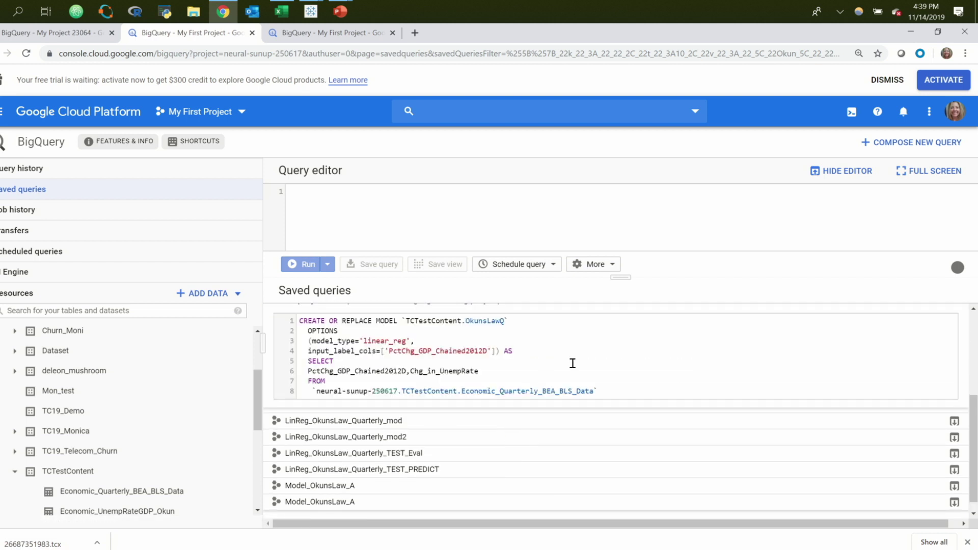
drag(971, 409, 974, 381)
click(925, 354)
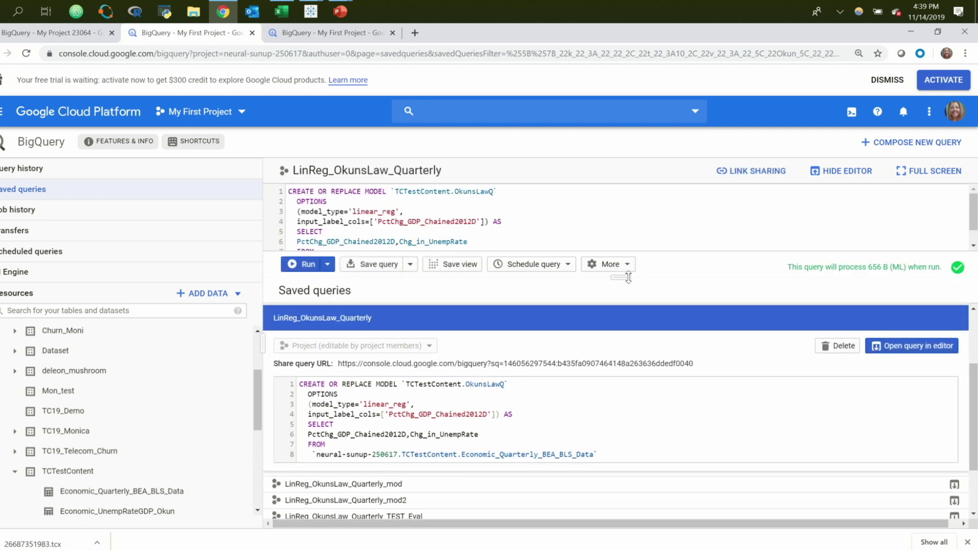
drag(628, 277, 637, 338)
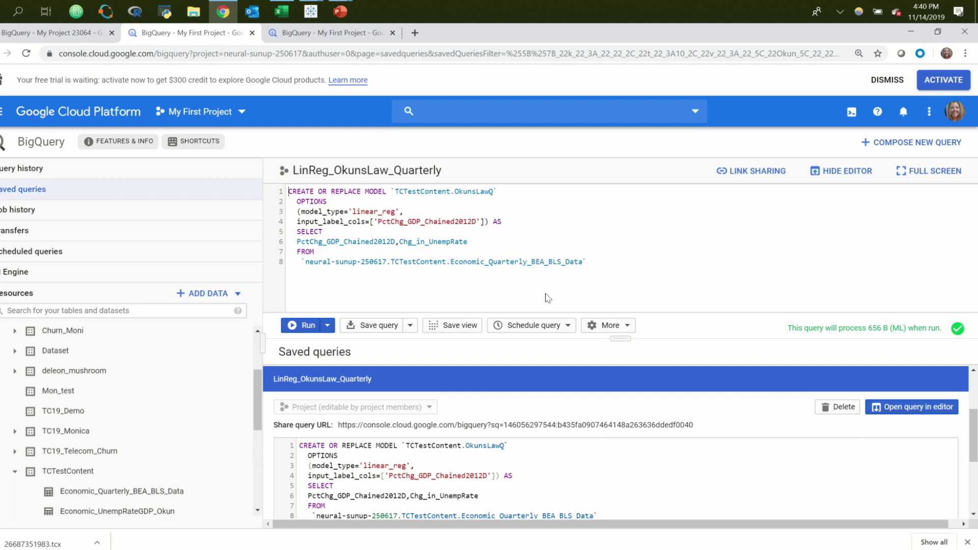
Rename the model in the CREATE OR REPLACE MODEL statement to OkunsLaw_TC19LiveDemo and run the query.
click(447, 194)
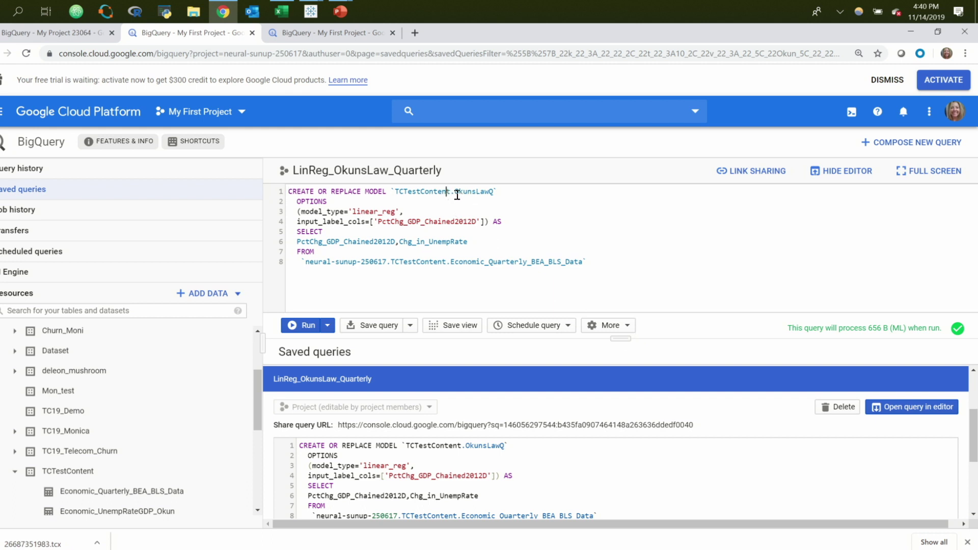
click(492, 193)
key(BackSpace)
text(_TC)
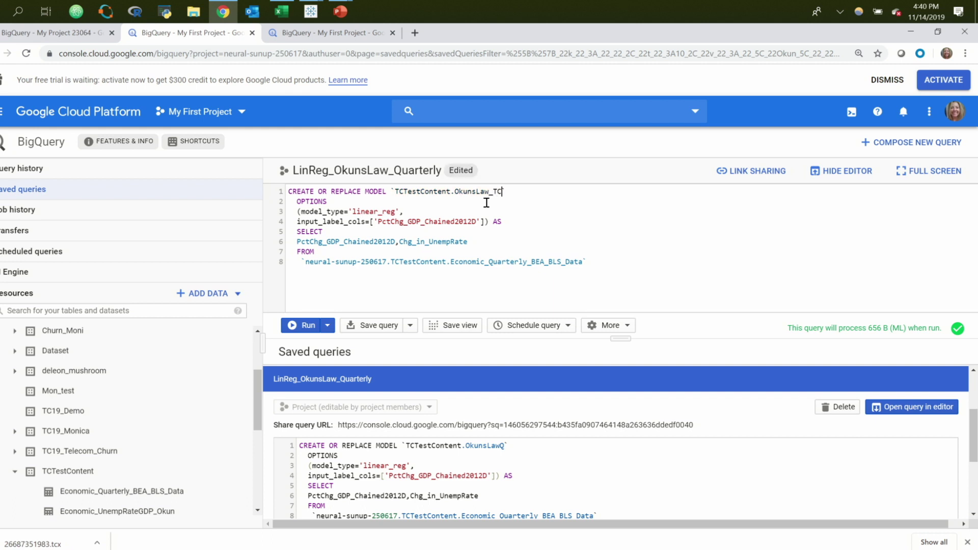
key(BackSpace)
text(C19Livw)
text(Demo)
click(309, 325)
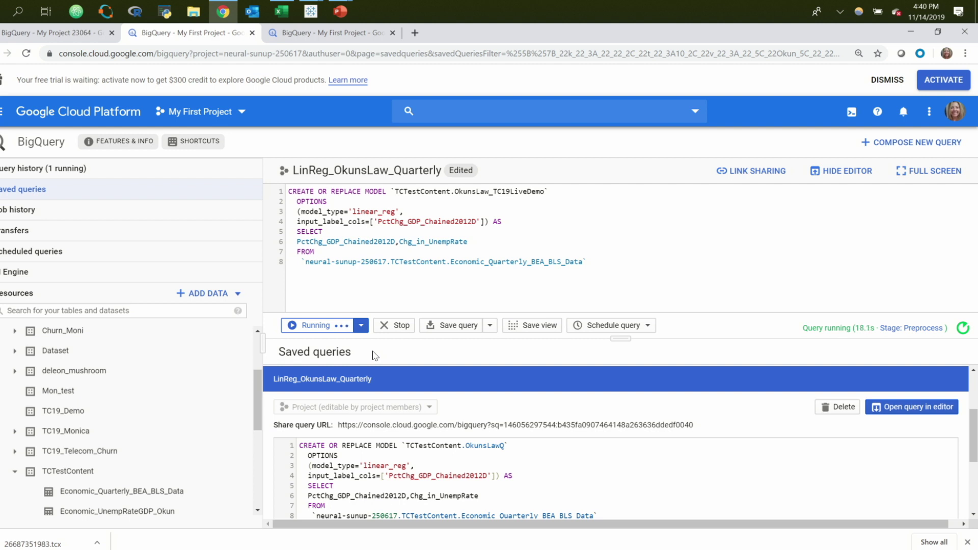
Examine the details and evaluation metrics of the existing OkunsLaw model in TCTestContent.
drag(259, 426, 259, 473)
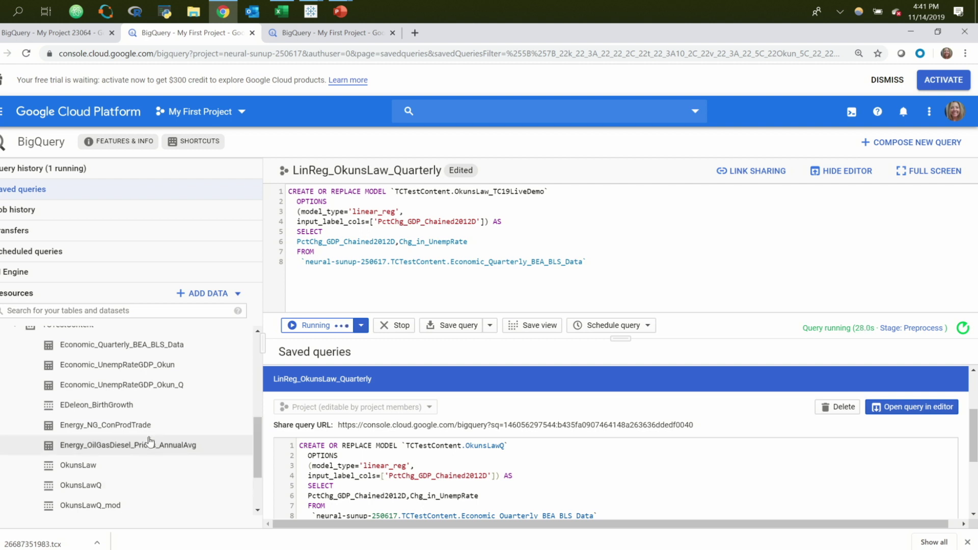
click(135, 472)
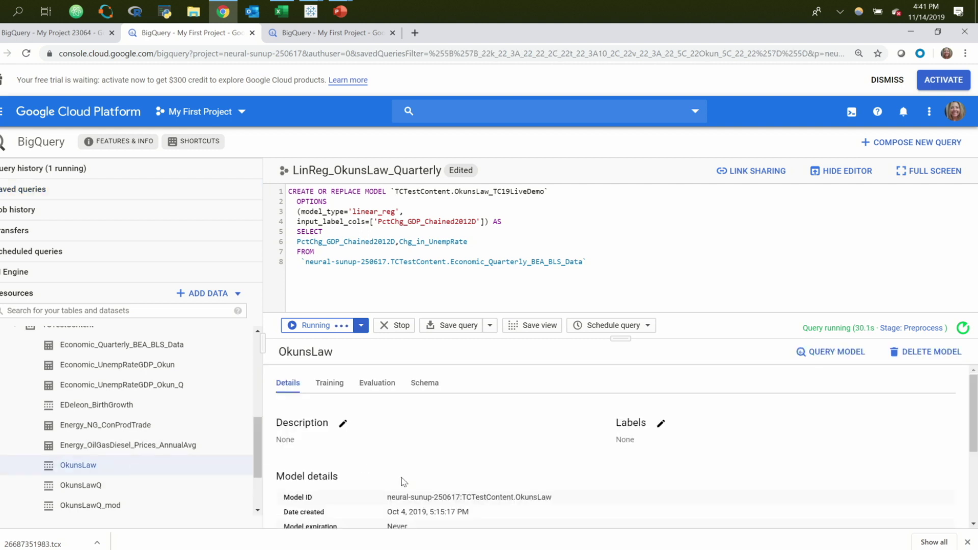
click(362, 385)
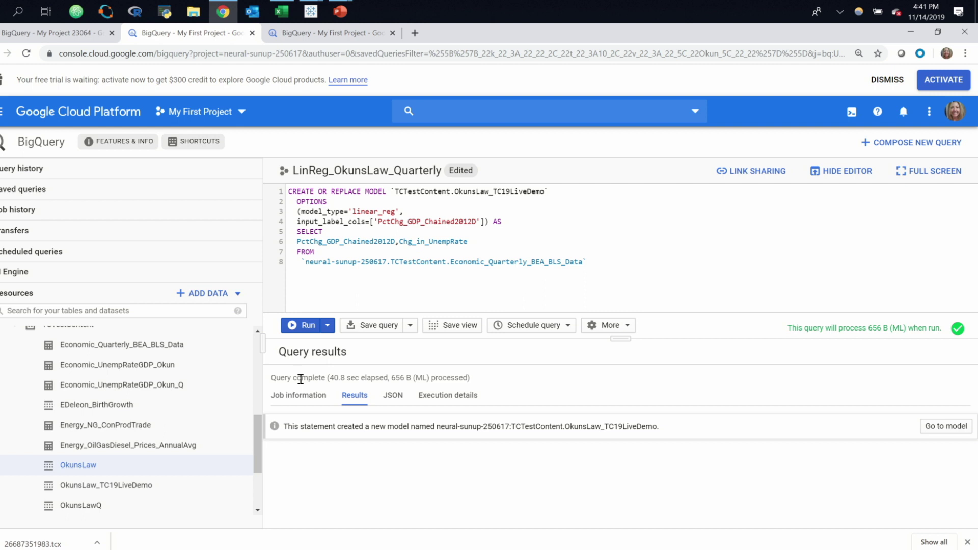
click(166, 466)
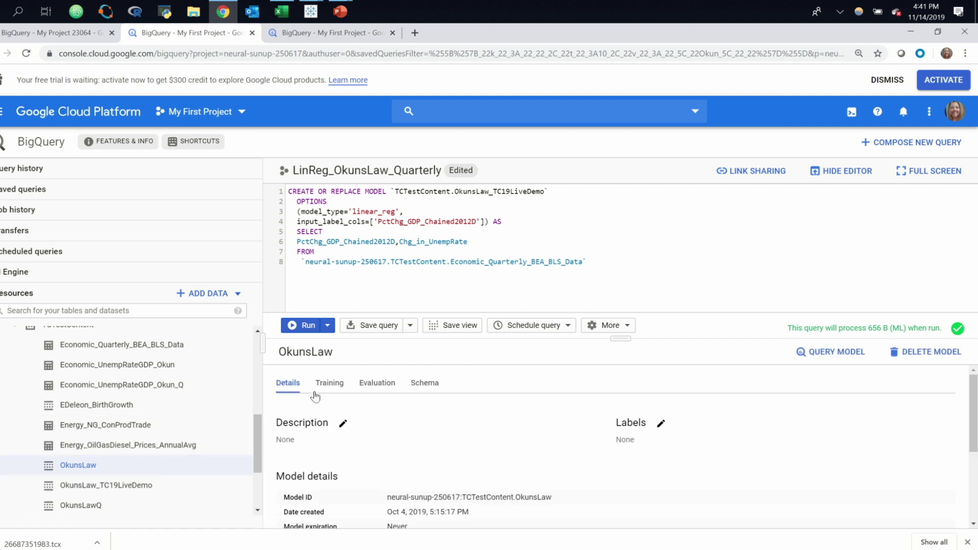
click(367, 387)
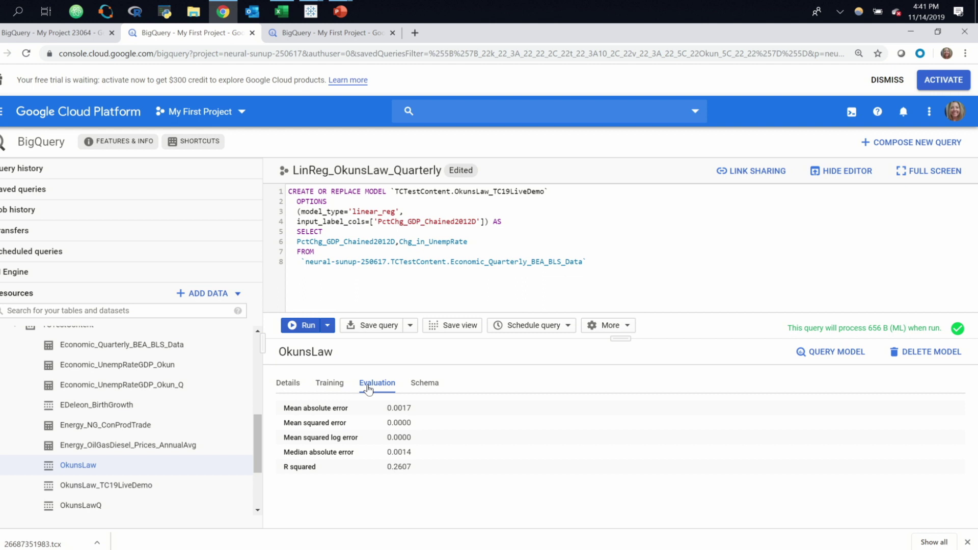
Open the saved project query LinReg_OkunsLaw_Predict in the query editor, replacing the current statement.
click(134, 193)
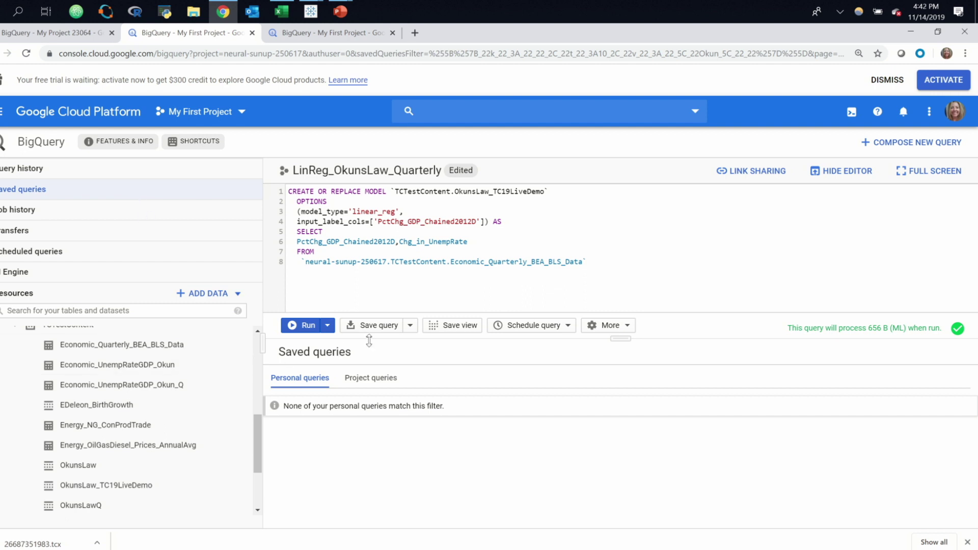
click(371, 377)
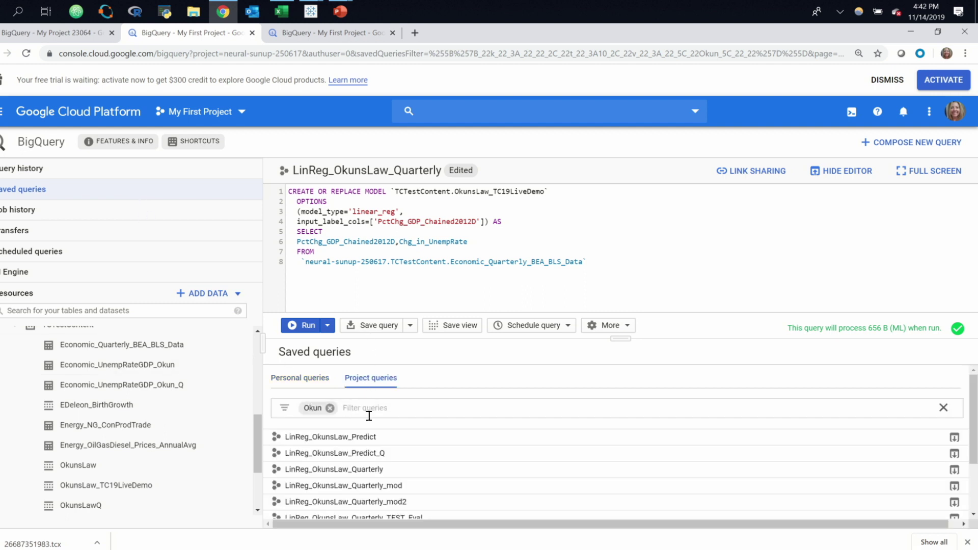
click(371, 410)
click(490, 439)
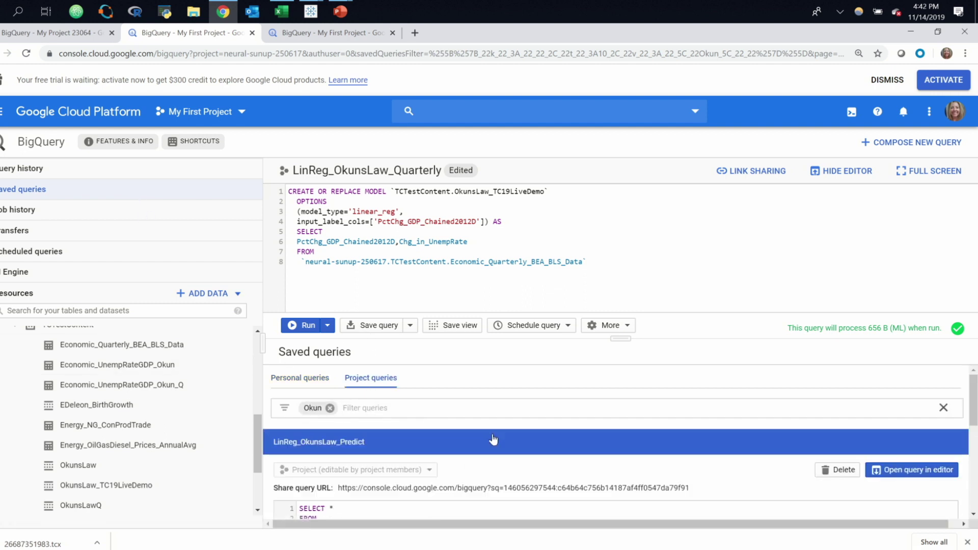
drag(973, 406, 973, 450)
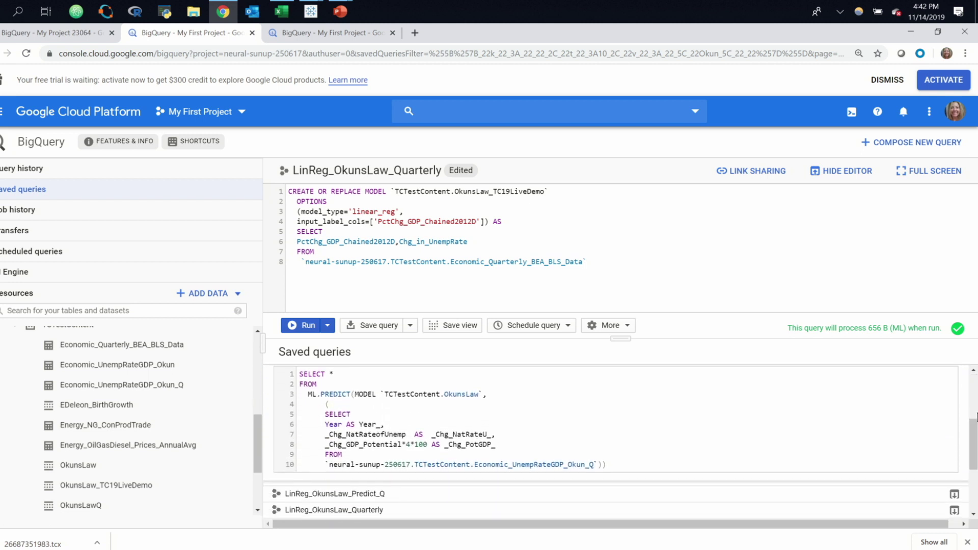
scroll(975, 422, up, 1)
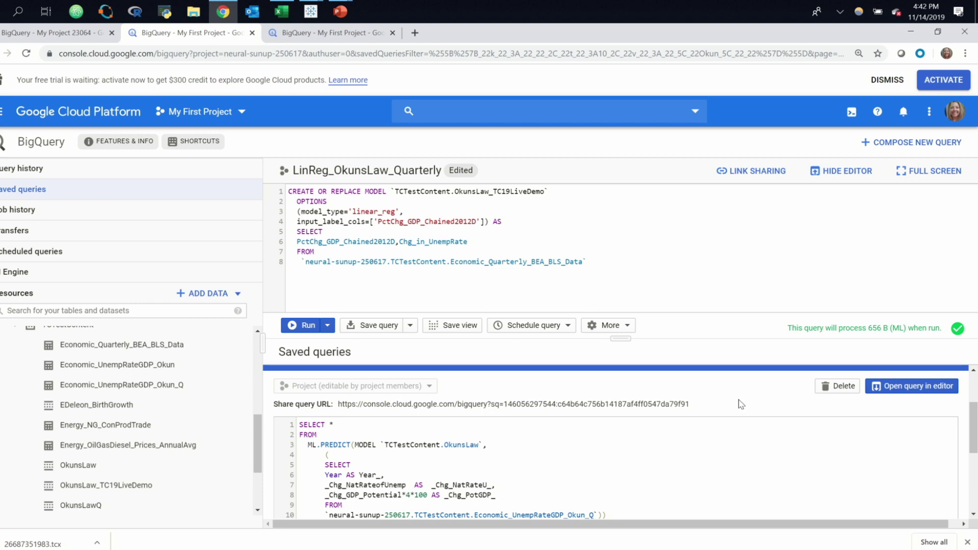
click(903, 389)
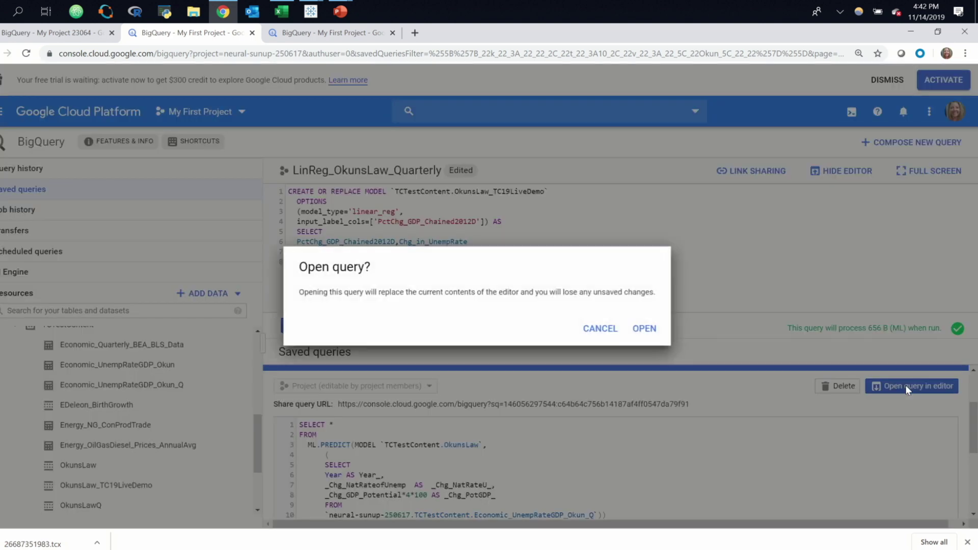
click(644, 329)
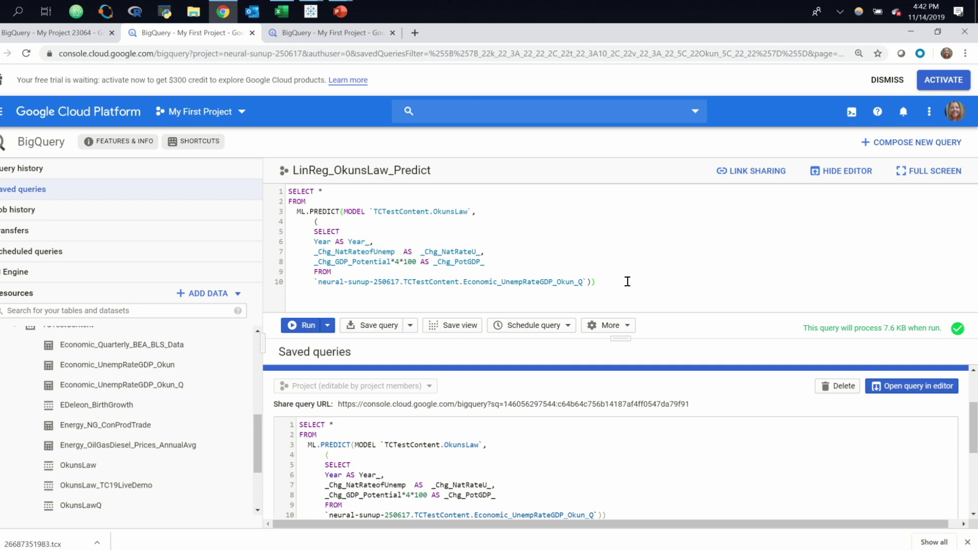
Copy the entire ML.PREDICT statement from the query editor.
click(627, 281)
key(ctrl)
key(ctrl+a)
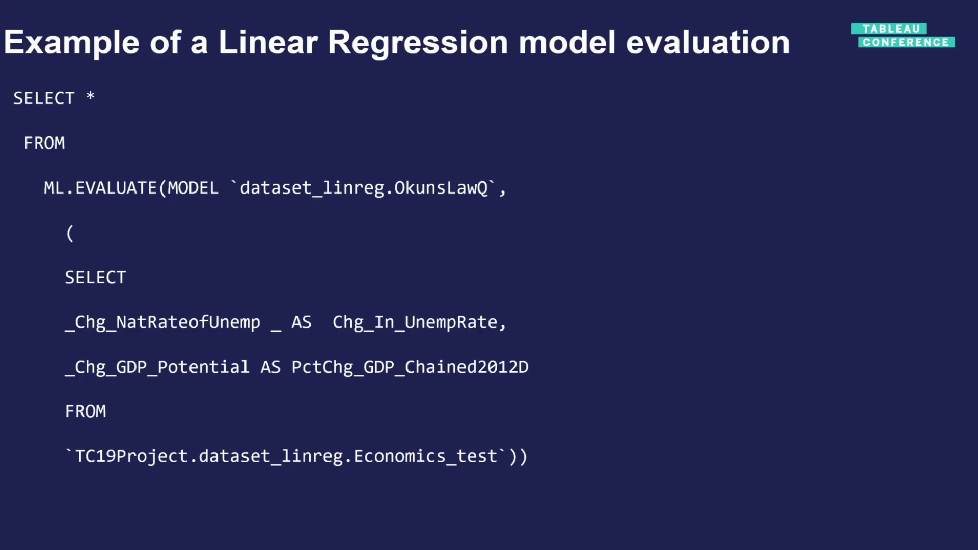
Switch to the Tableau workbook TC19_BQML in Tableau_LinReg_MacroEconOkunsLaw_ED and maximize its window.
key(alt+Tab)
key(alt+Tab)
key(alt+Tab)
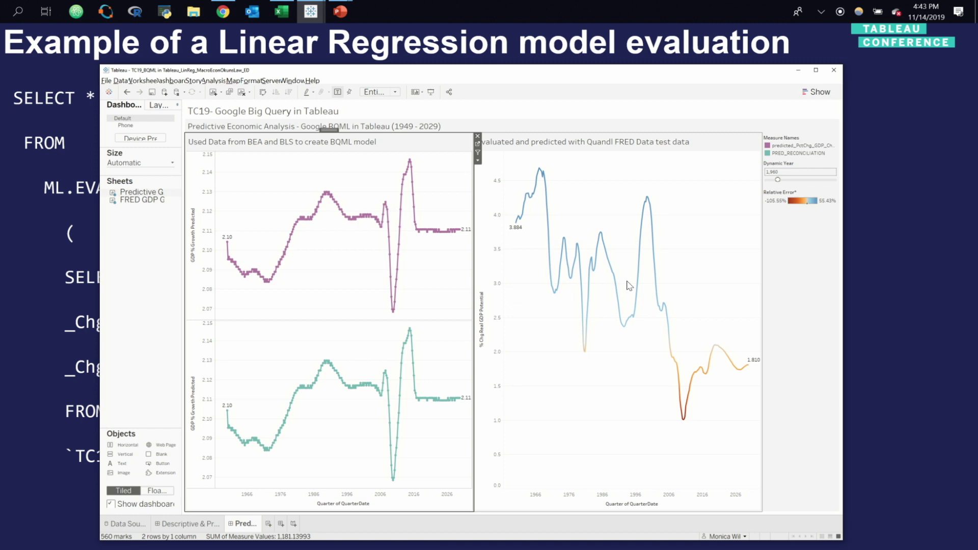
click(816, 69)
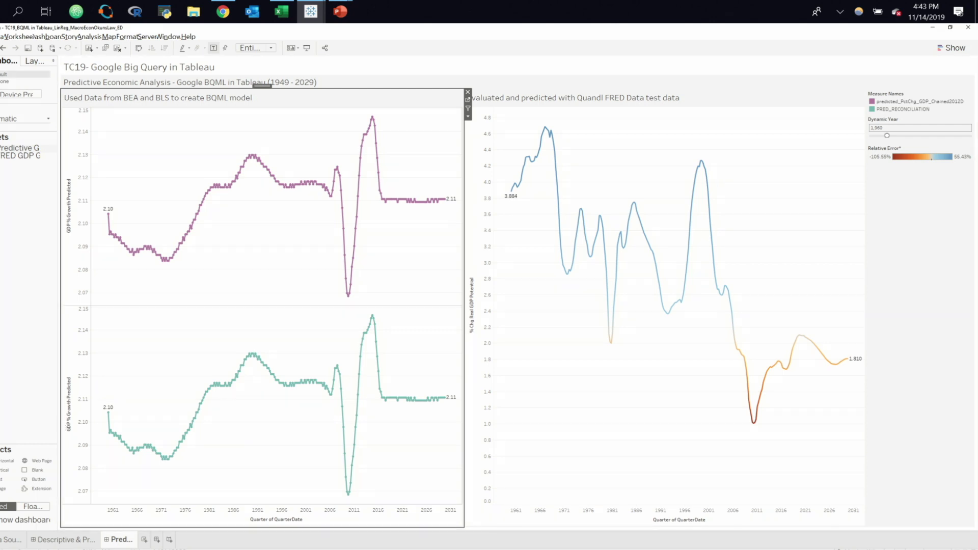
Create a new Tableau workbook, dismiss the file recovery list and bring up the data connection choices.
key(ctrl+n)
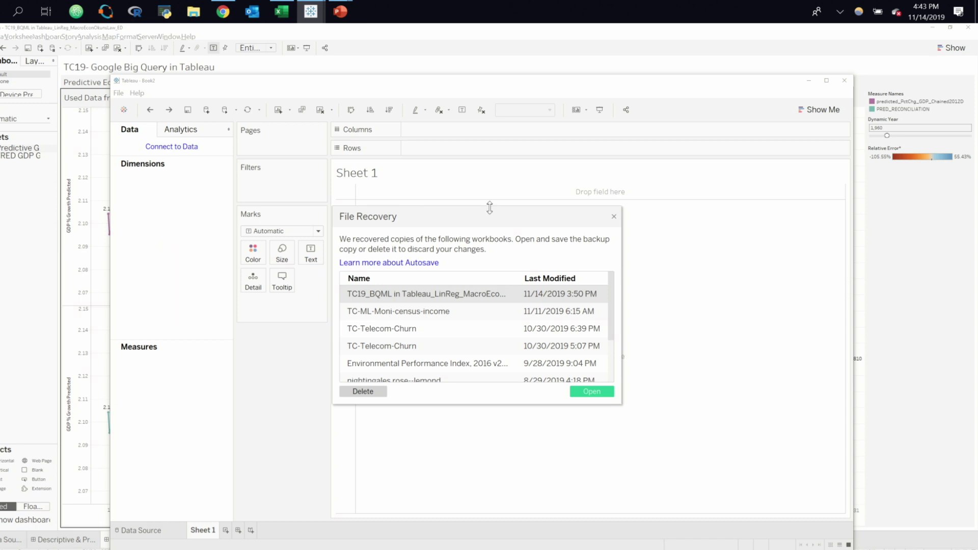
click(613, 213)
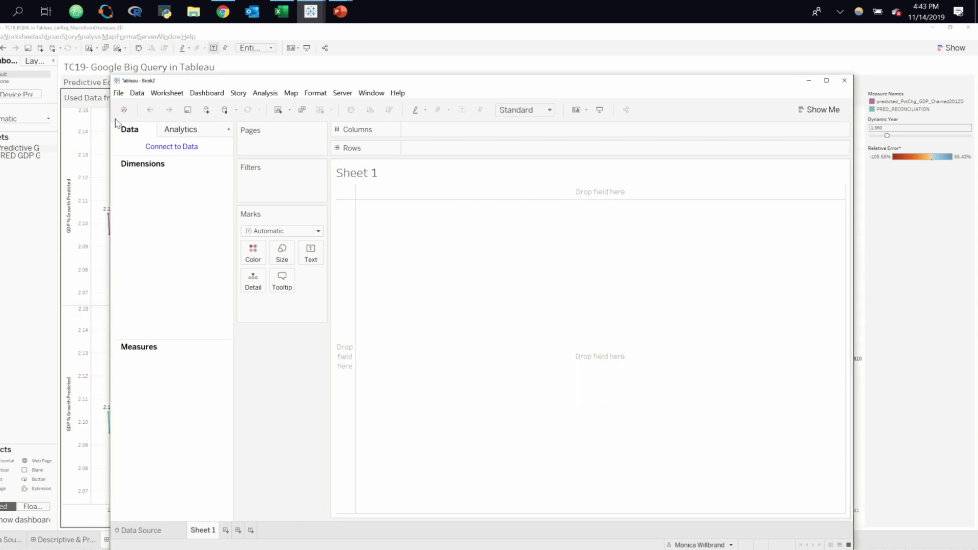
click(119, 93)
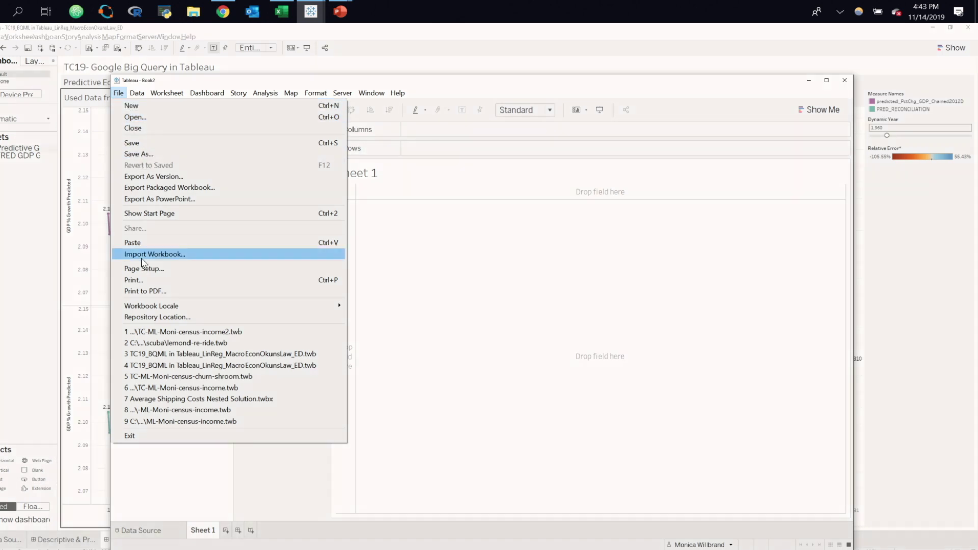
click(128, 529)
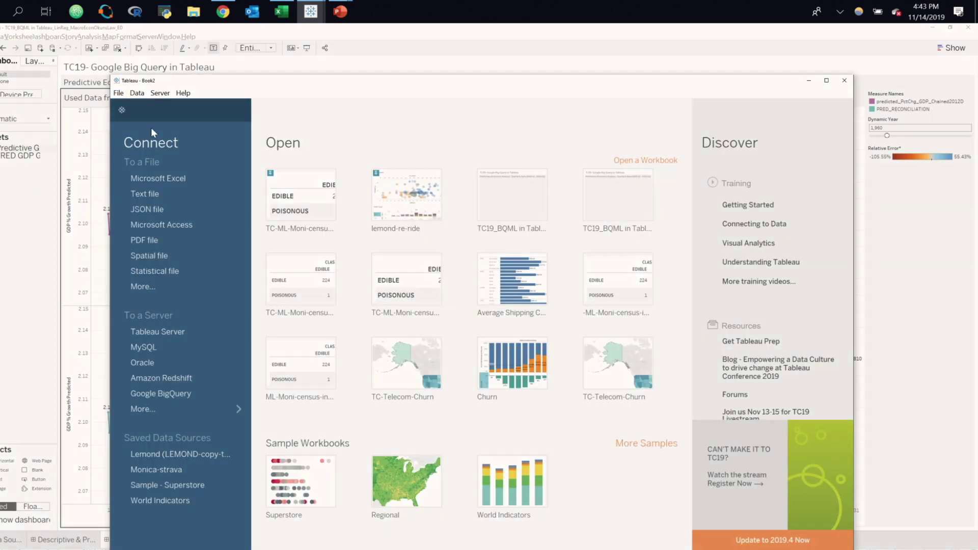
Connect to Google BigQuery with the project owner's Google account and allow Tableau to access it.
click(179, 409)
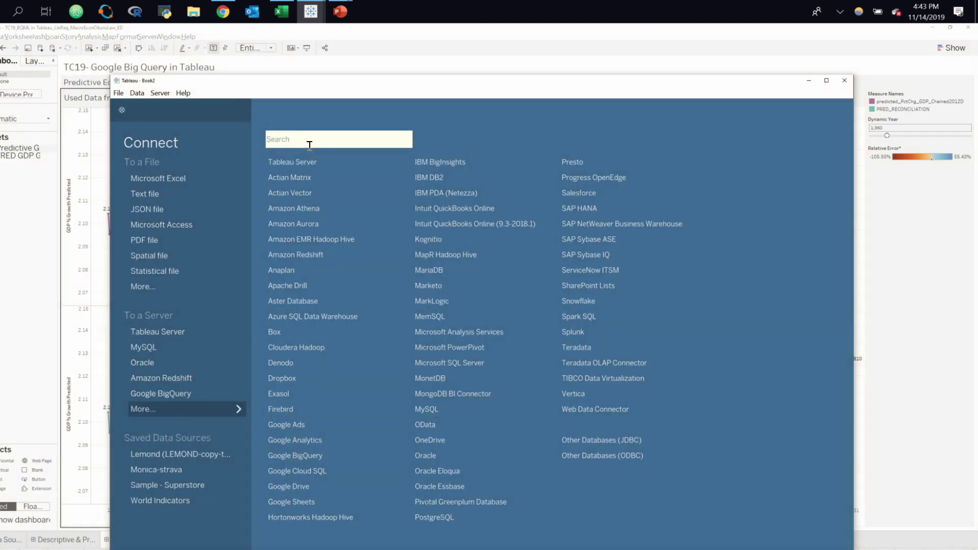
text(Goog)
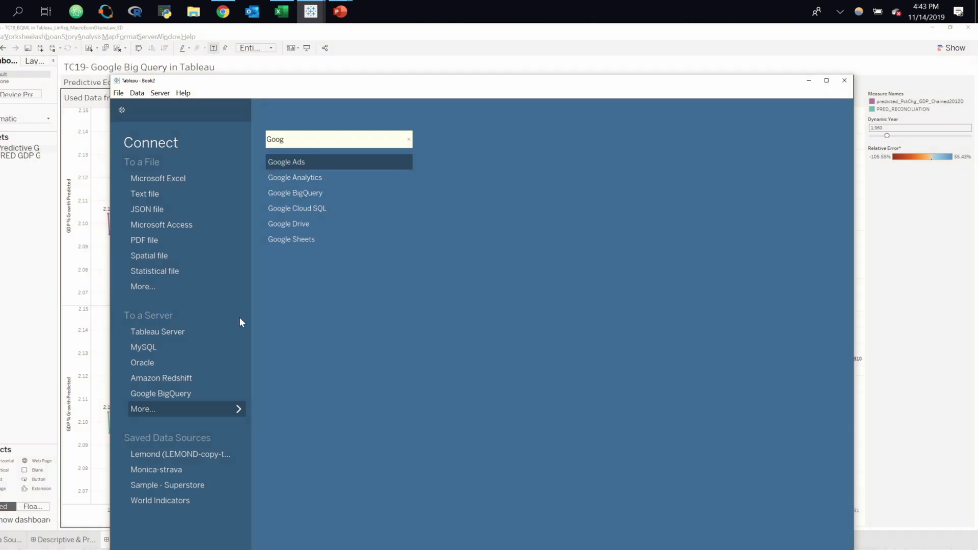
click(180, 395)
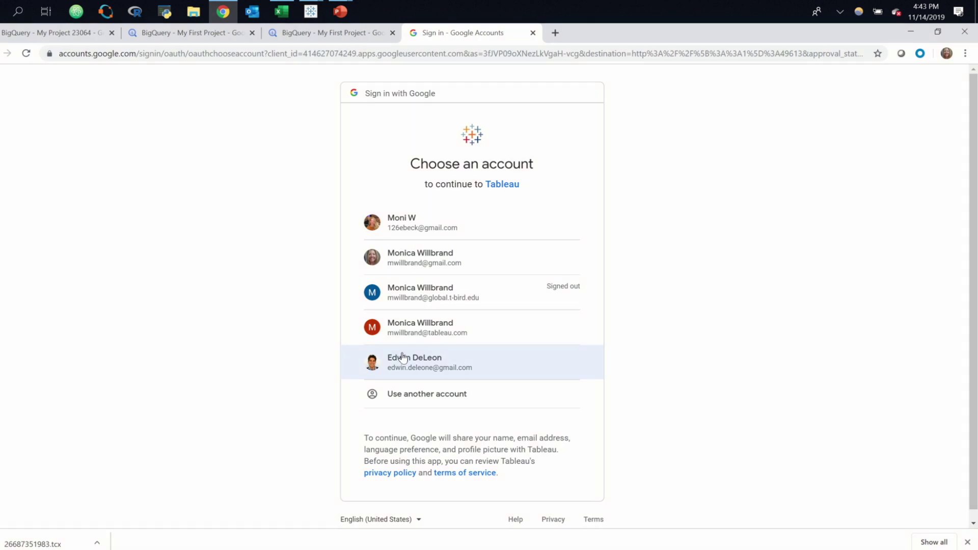
click(402, 356)
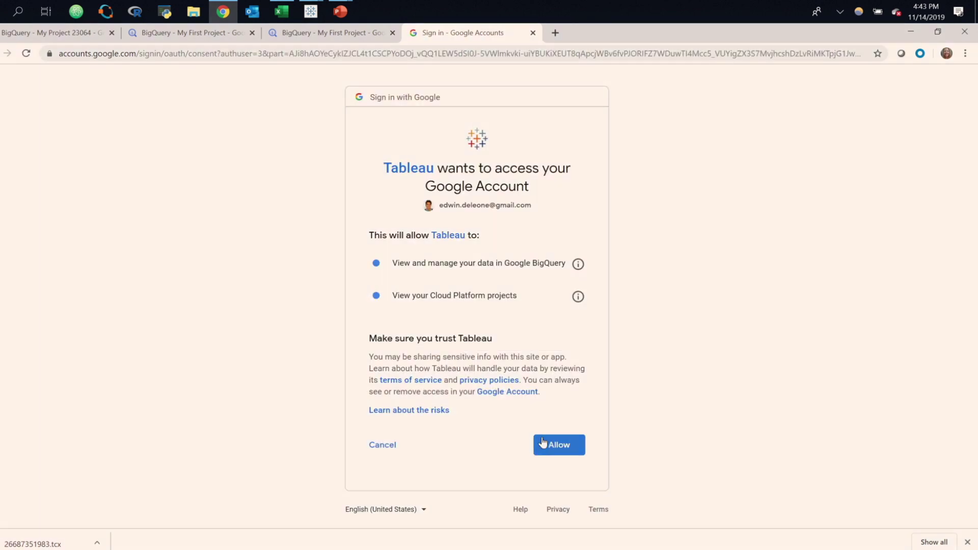
click(543, 443)
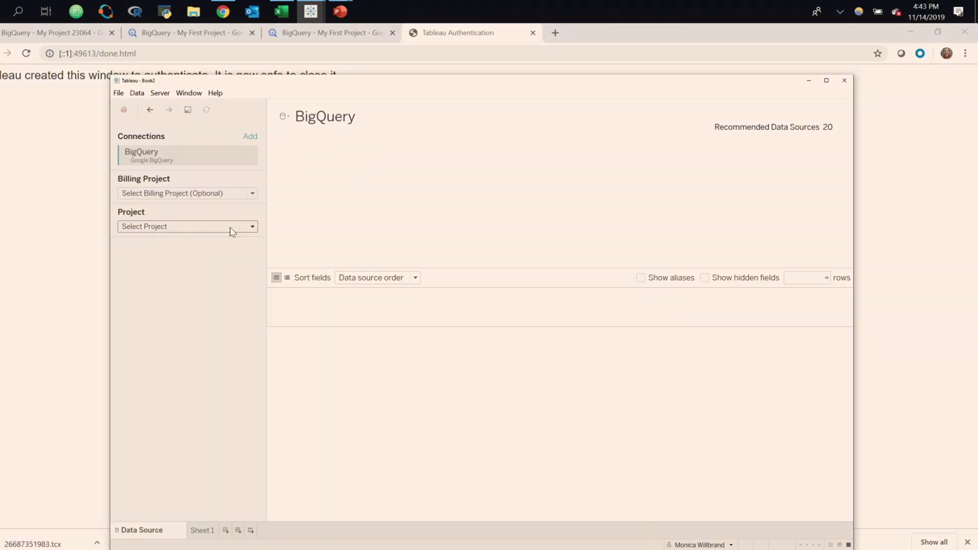
Set the connection's project to My First Project and its dataset to TCTestContent.
click(232, 227)
click(194, 252)
click(194, 259)
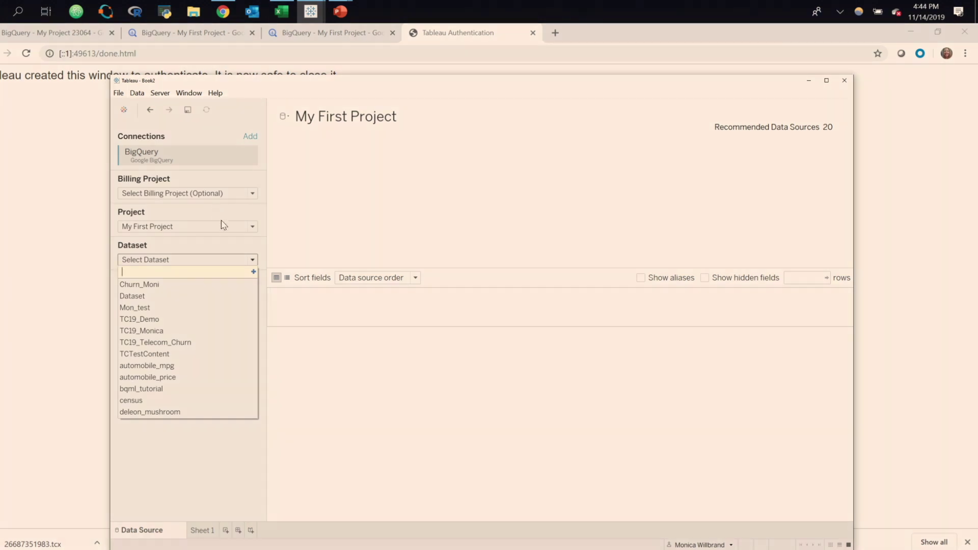
click(224, 227)
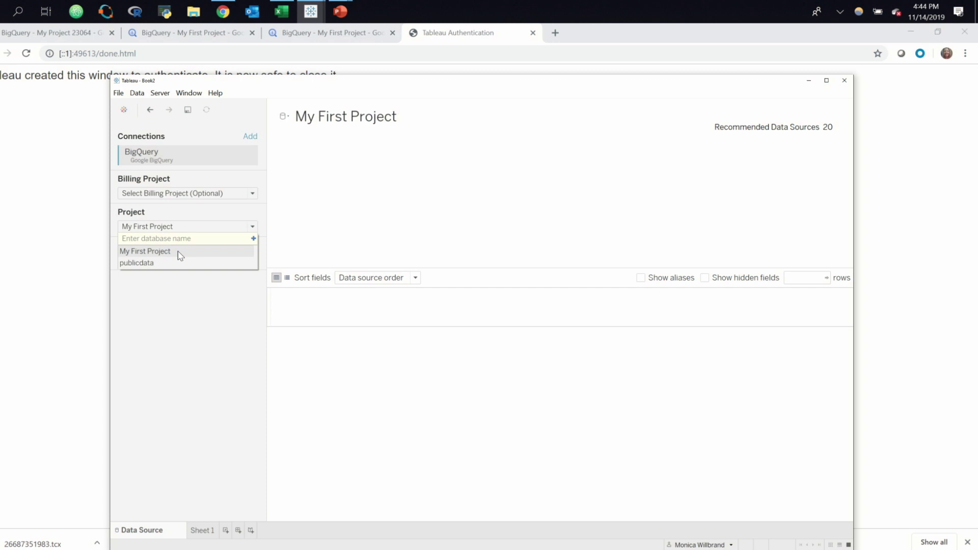
click(179, 252)
click(175, 259)
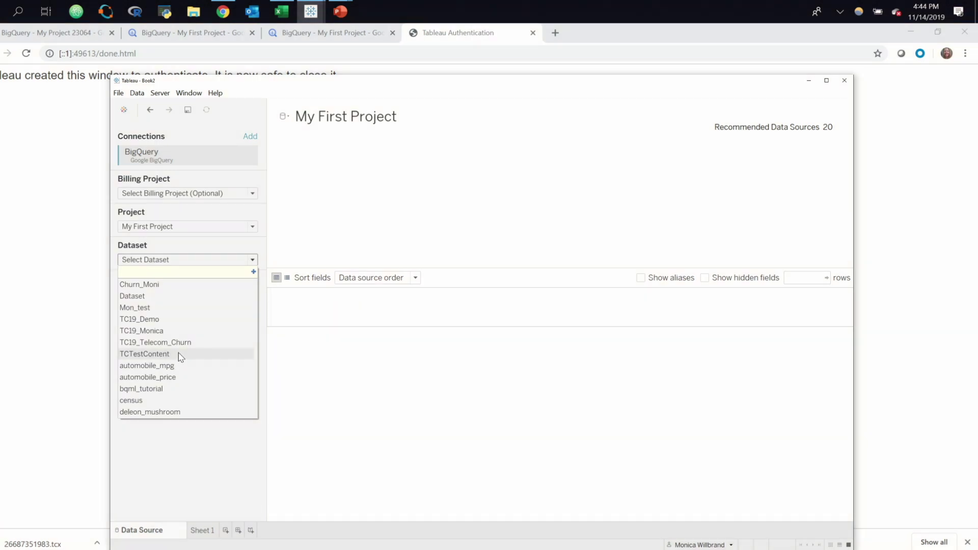
click(179, 354)
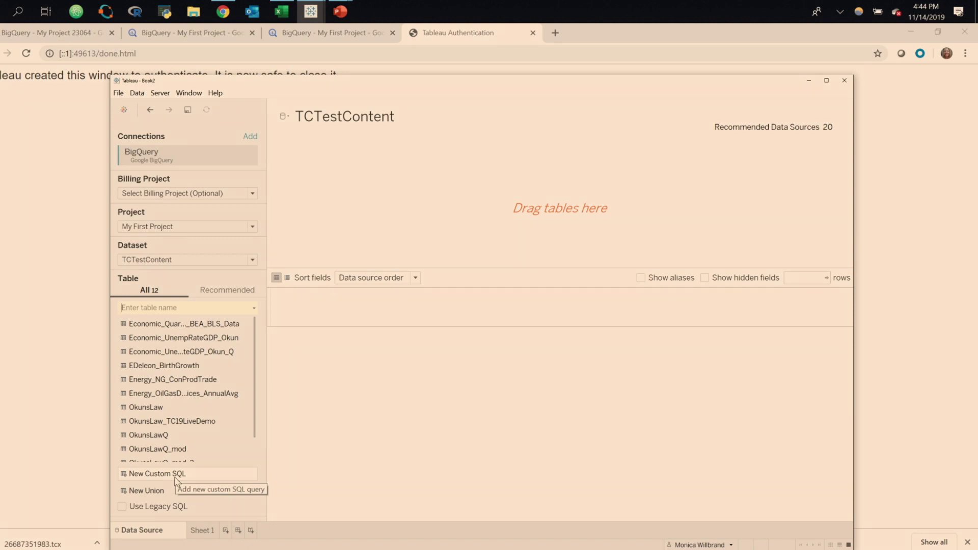
Add a custom SQL table containing the copied ML.PREDICT query on TCTestContent.OkunsLaw and load its data preview.
click(176, 476)
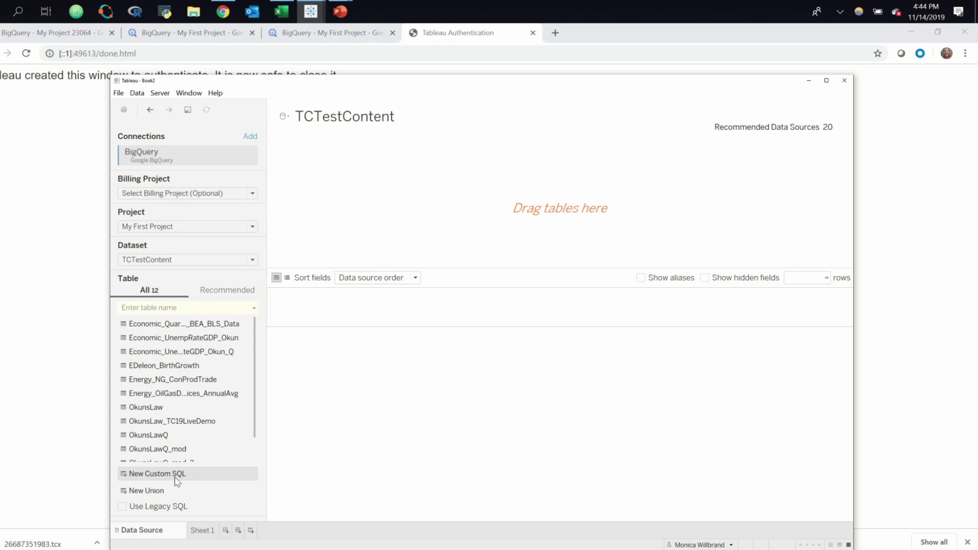
drag(177, 481, 373, 206)
key(ctrl+v)
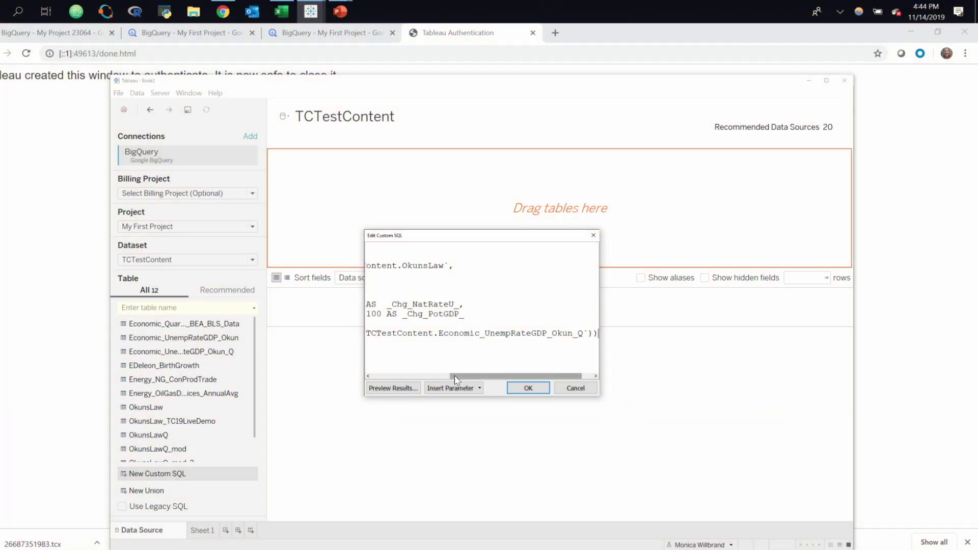
drag(454, 375, 359, 376)
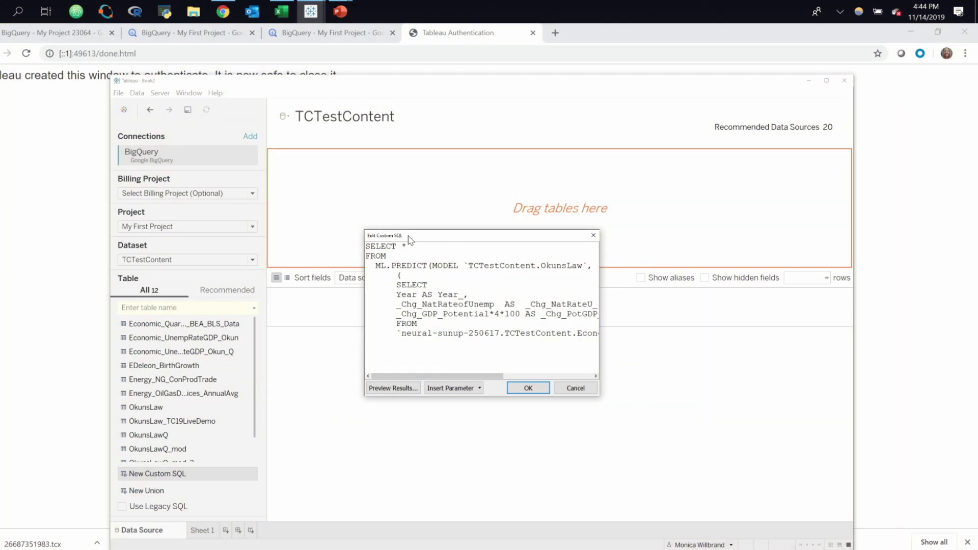
drag(406, 236, 341, 188)
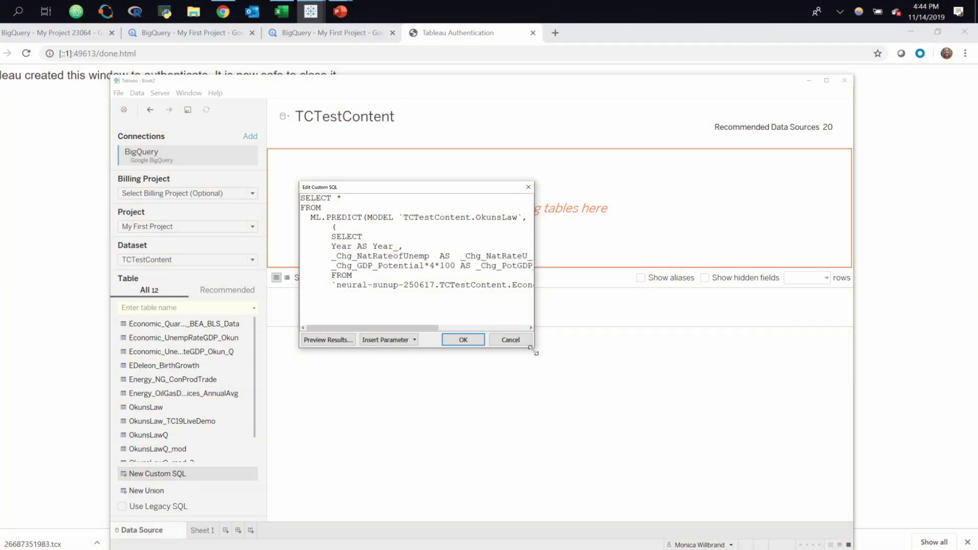
drag(534, 347, 745, 432)
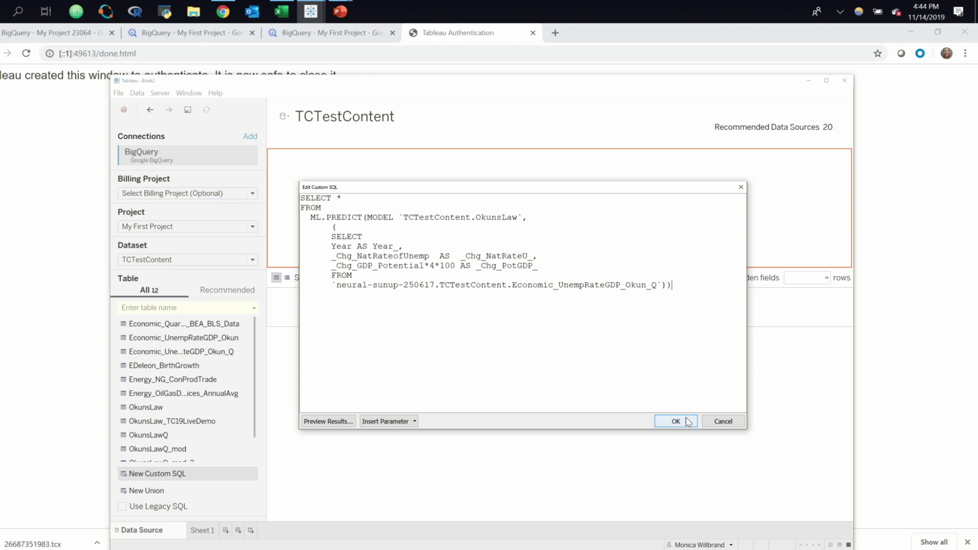
click(688, 421)
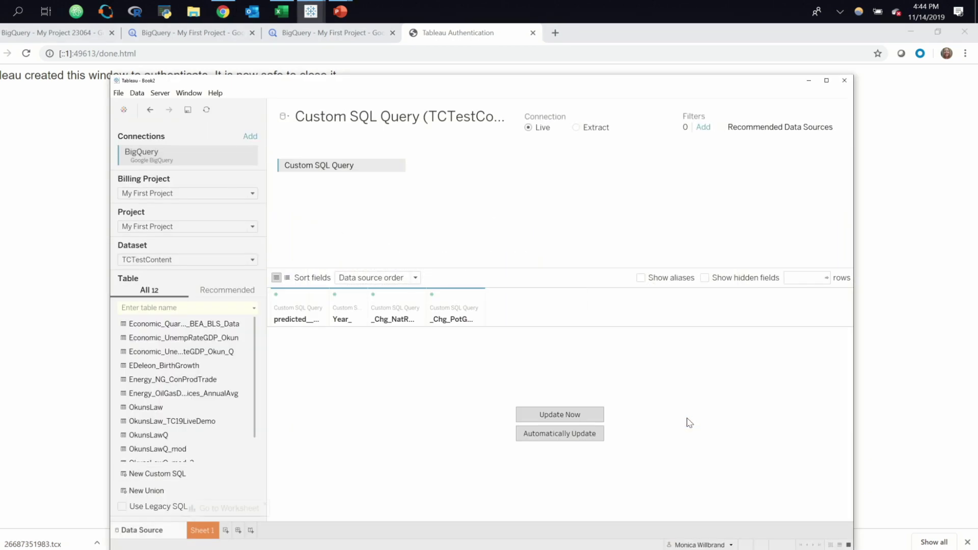
click(594, 414)
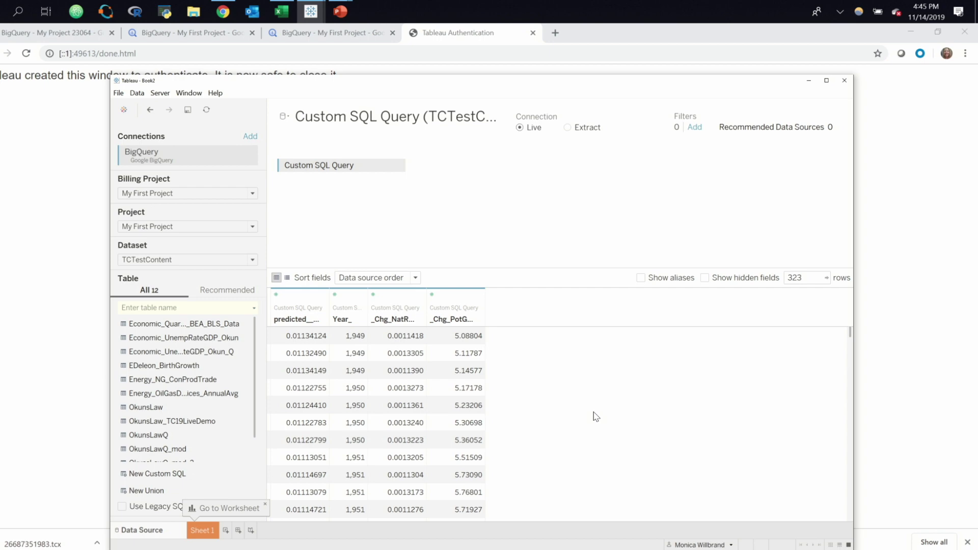
Switch to the TC19_BQML Okun's law Tableau workbook and open its BQML Predict Custom SQL data source.
key(alt+Tab)
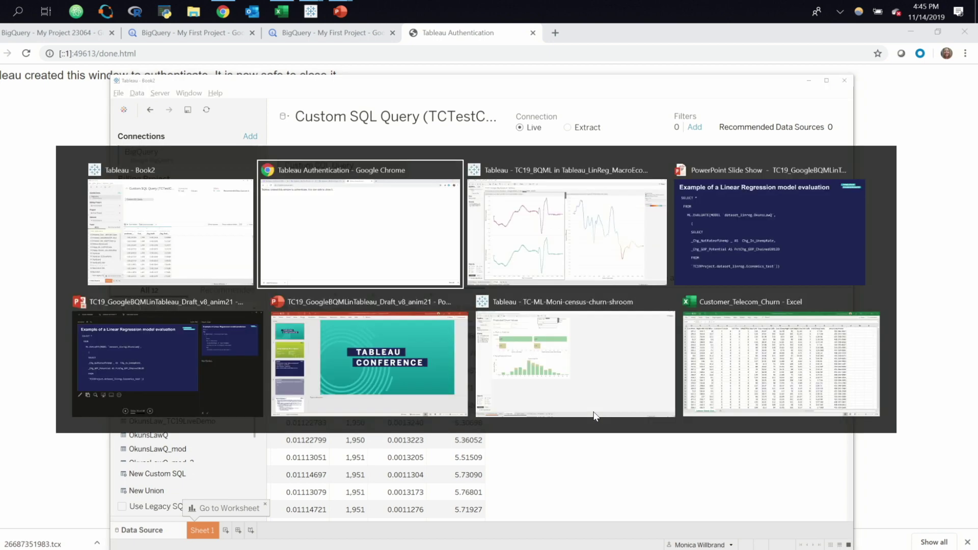
key(alt+Tab)
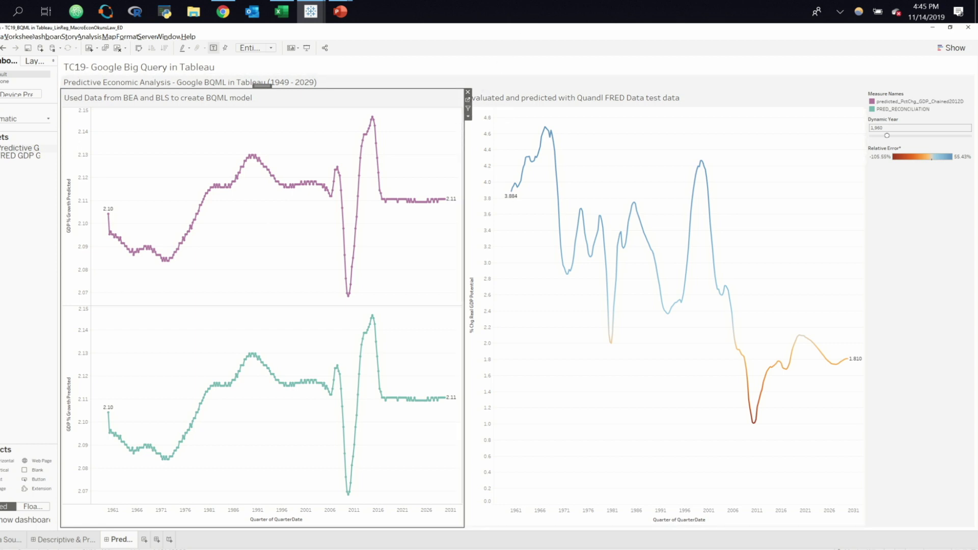
click(12, 542)
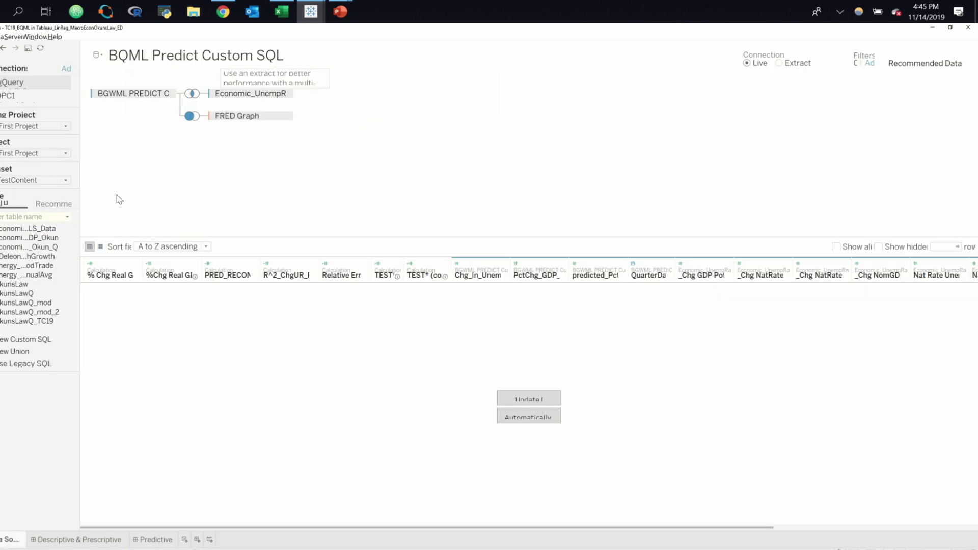
Examine the BGWML PREDICT custom SQL query in an enlarged editor, highlighting the Dynamic Year parameter in its WHERE clause, and close it without changes.
click(170, 95)
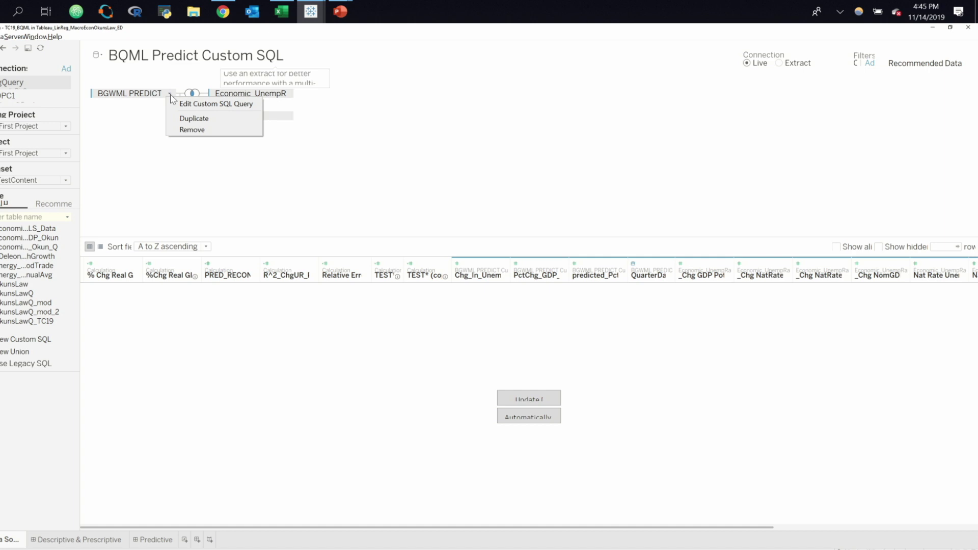
click(184, 104)
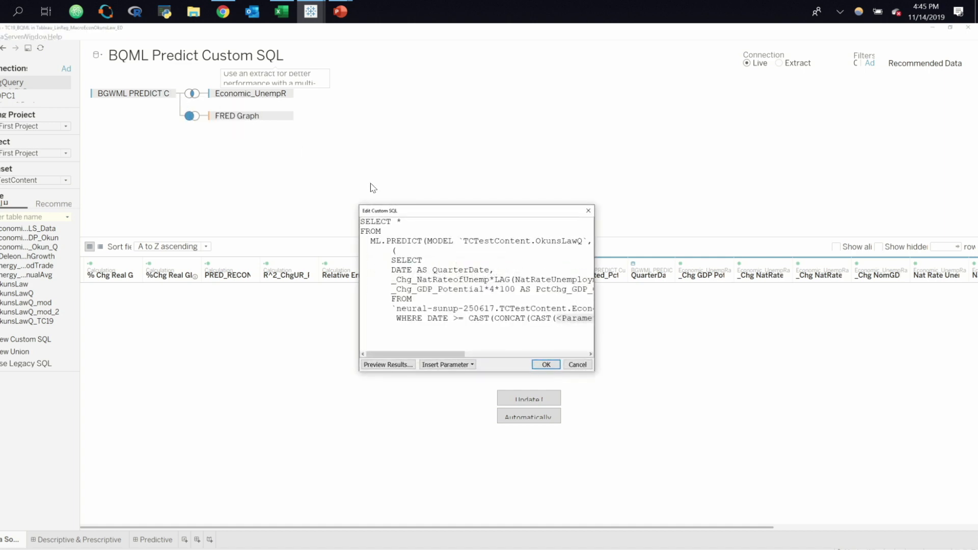
drag(398, 219, 192, 132)
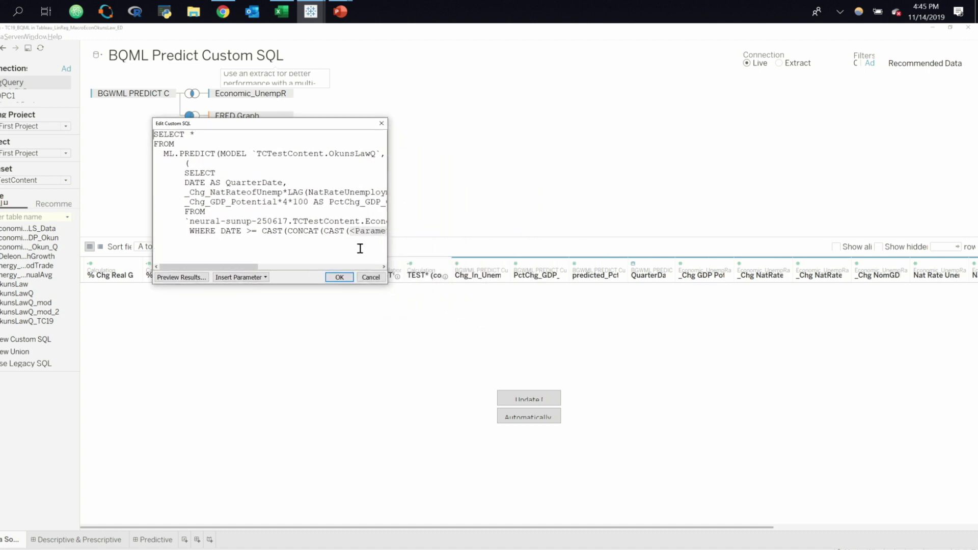
drag(382, 283, 784, 388)
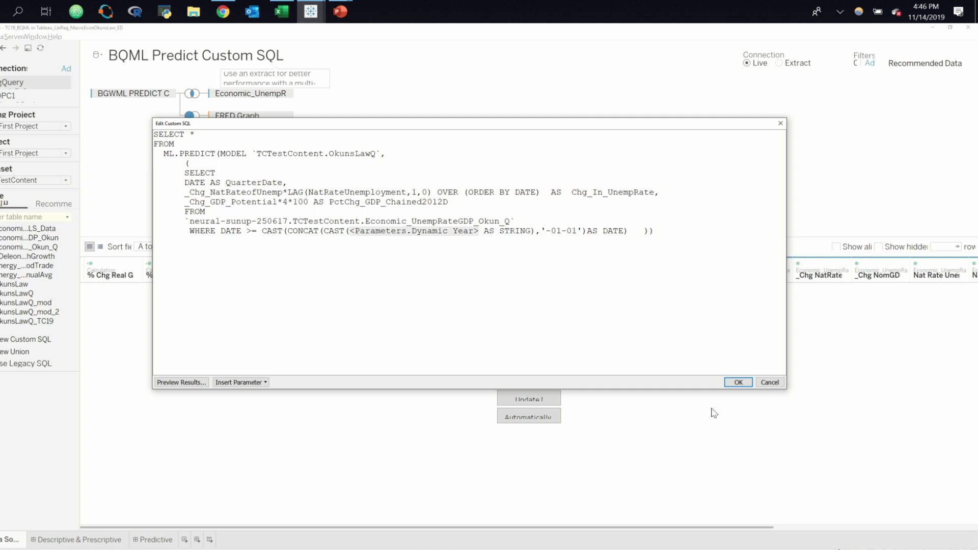
drag(349, 230, 464, 233)
click(465, 233)
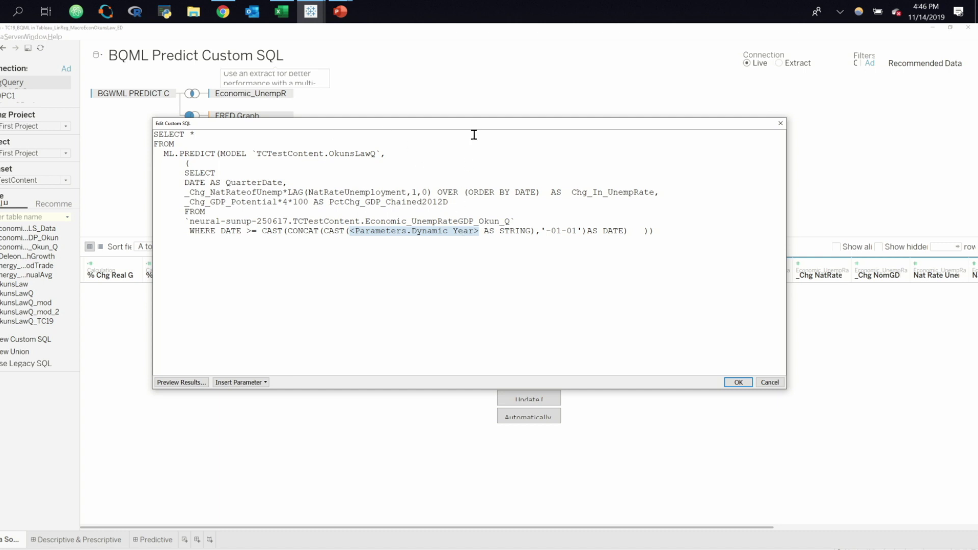
drag(462, 128, 355, 84)
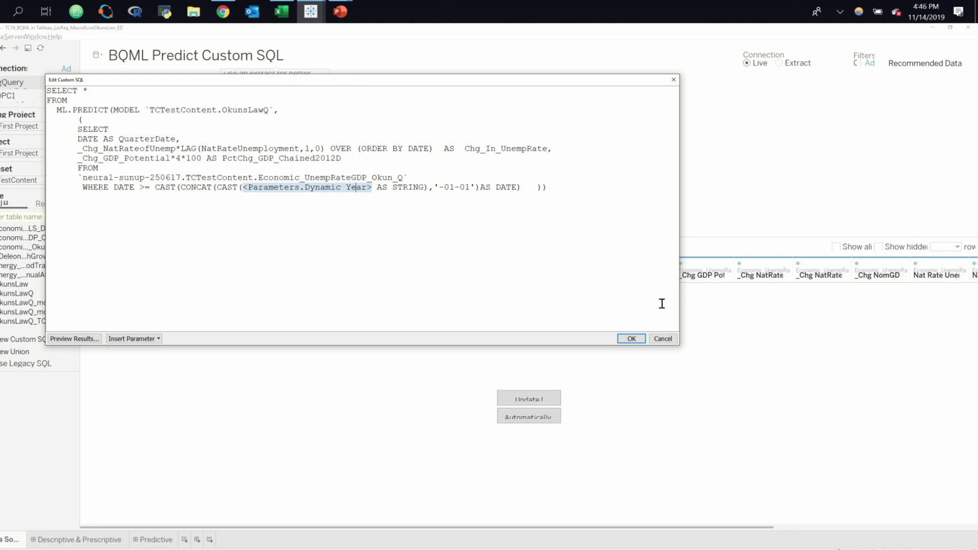
click(663, 339)
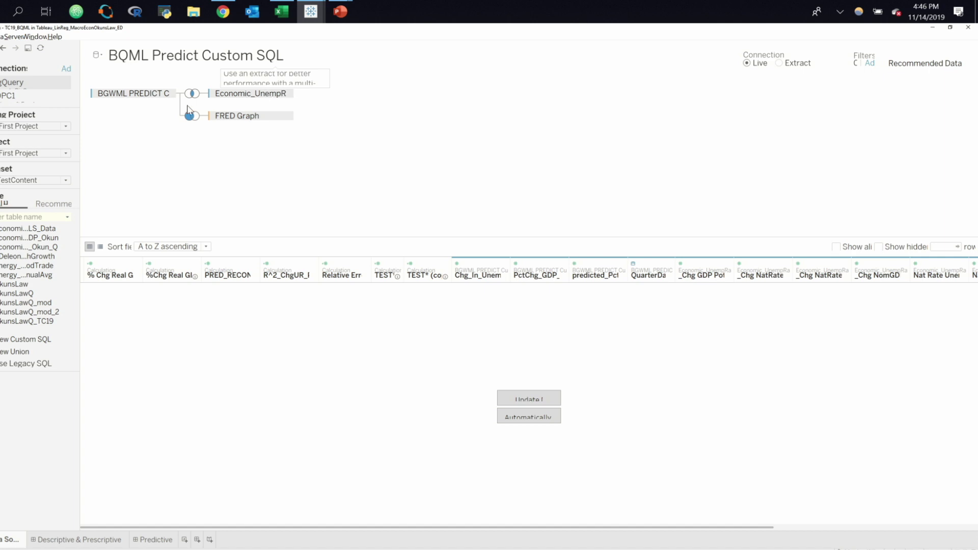
Reopen the BGWML PREDICT custom SQL query at a readable size, review the full ML.PREDICT statement and accept it unchanged.
mouse_move(194, 100)
click(171, 96)
click(183, 102)
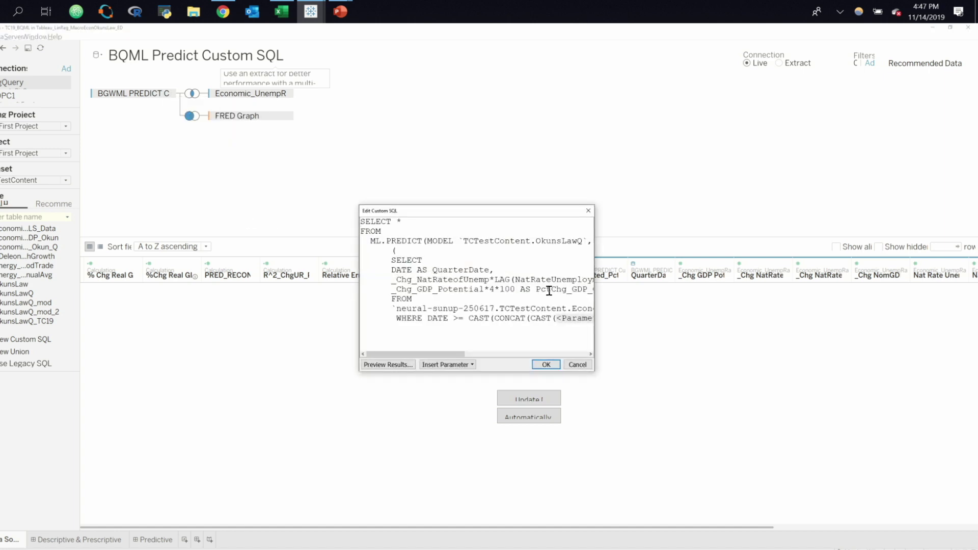
drag(594, 372, 940, 424)
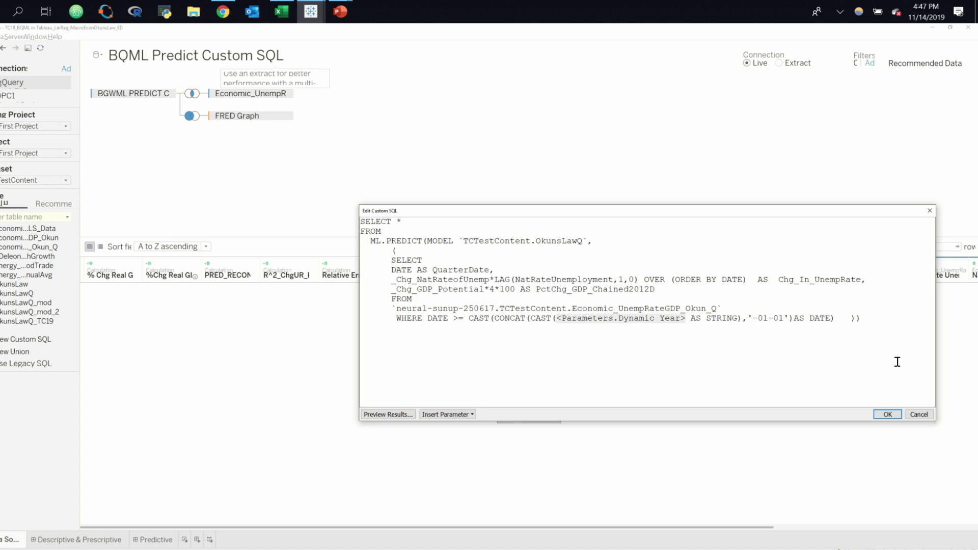
click(887, 414)
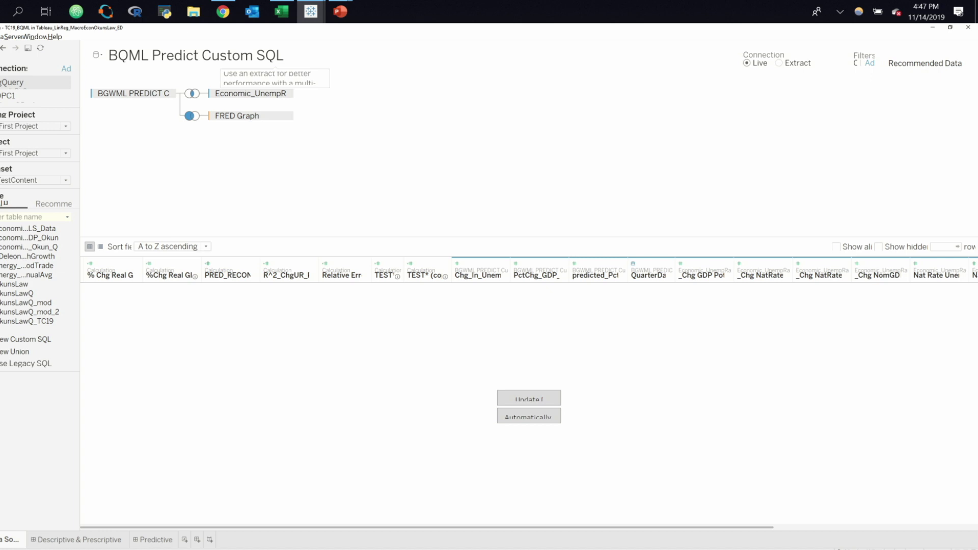
Open the Predictive dashboard and go from its GDP growth chart to the underlying Predictive GDP Growth worksheet.
click(159, 539)
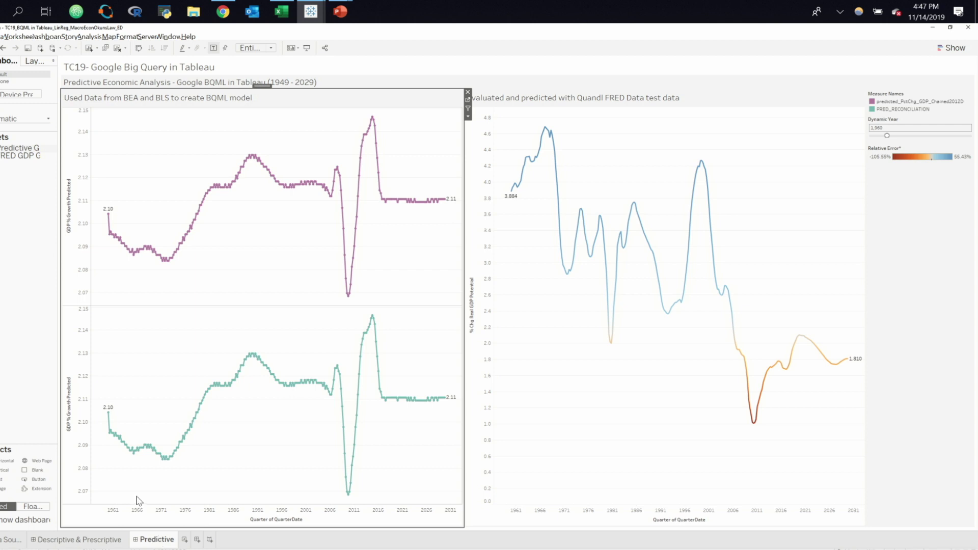
mouse_move(442, 202)
click(468, 104)
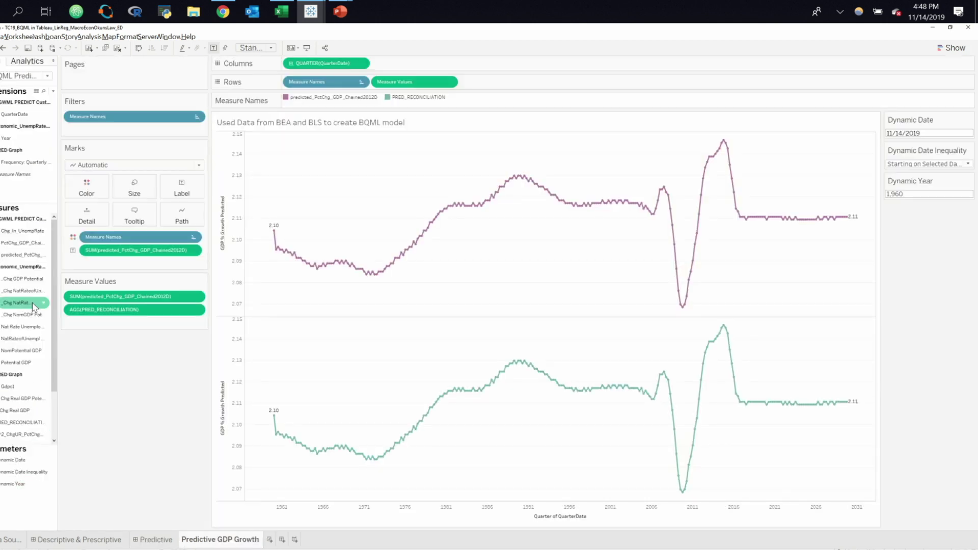
Search the worksheet's fields for "dynamic" and review the Dynamic Year parameter's settings without changing them.
click(43, 91)
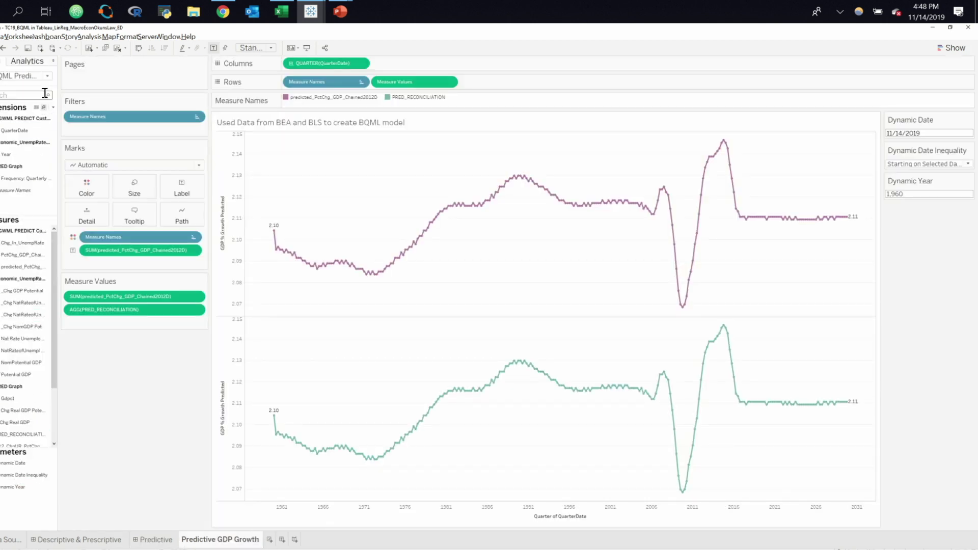
text(dynamic)
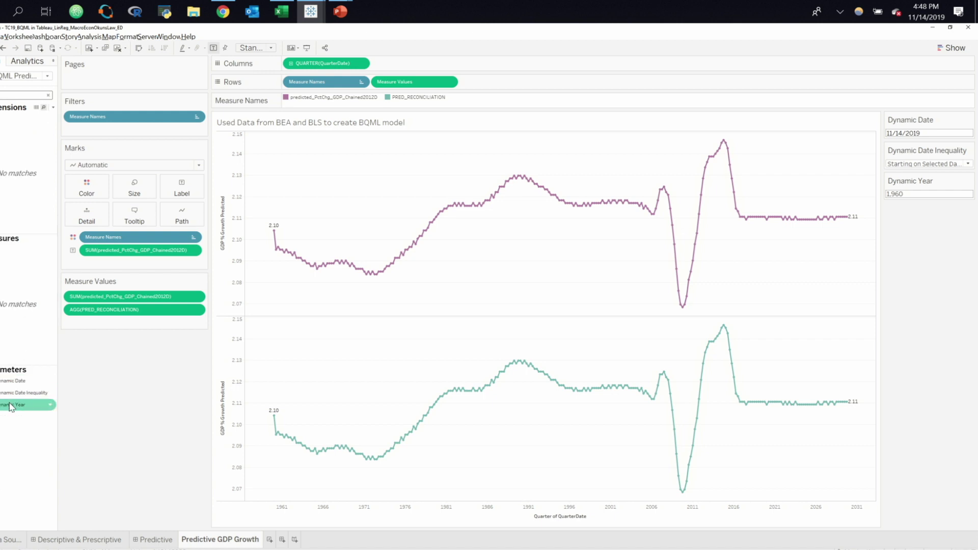
right_click(10, 406)
click(32, 255)
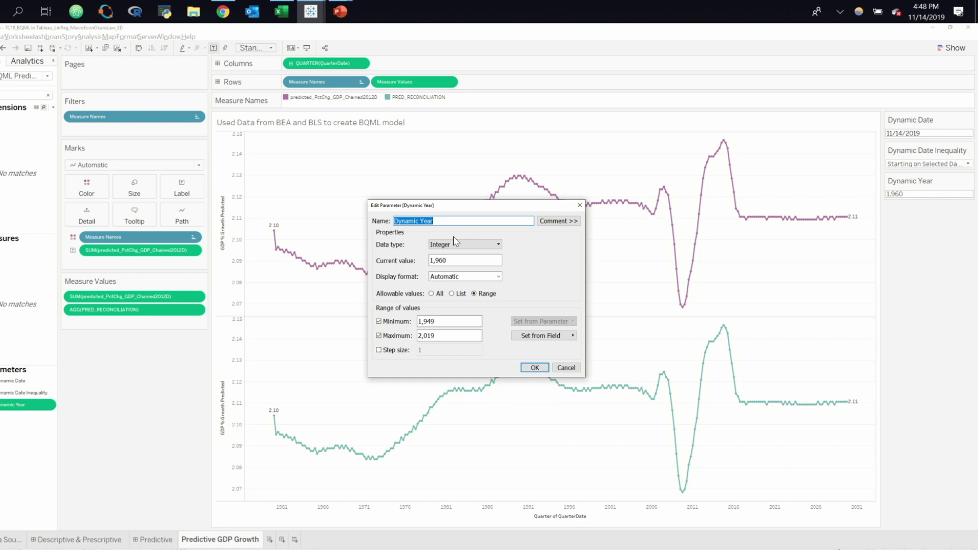
click(565, 367)
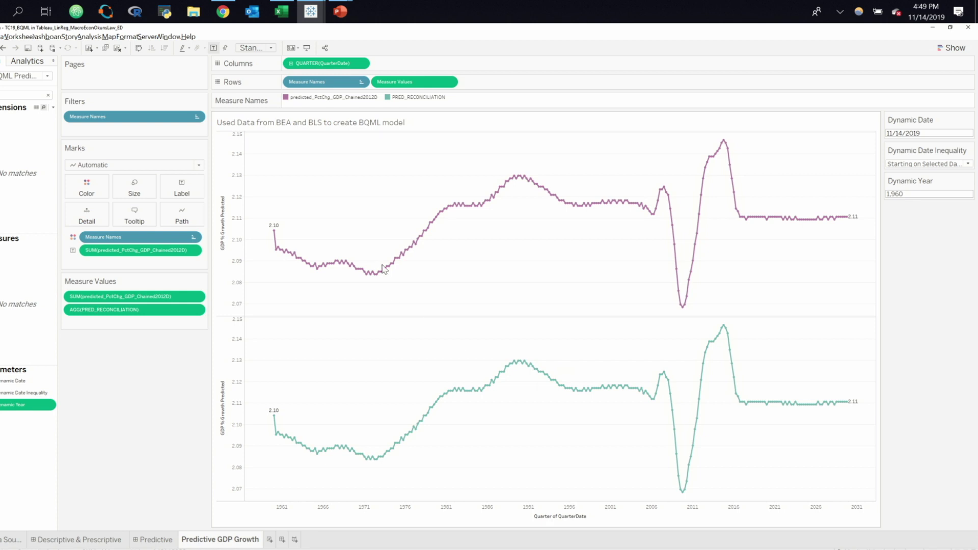
Clear the field search, widen the data pane to show full field names and select the QuarterDate dimension.
click(48, 91)
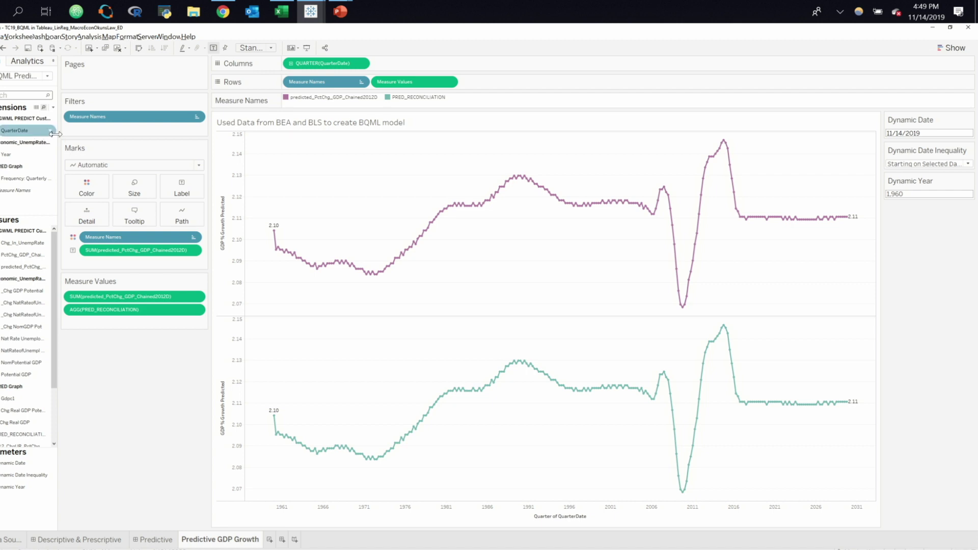
drag(61, 137, 130, 138)
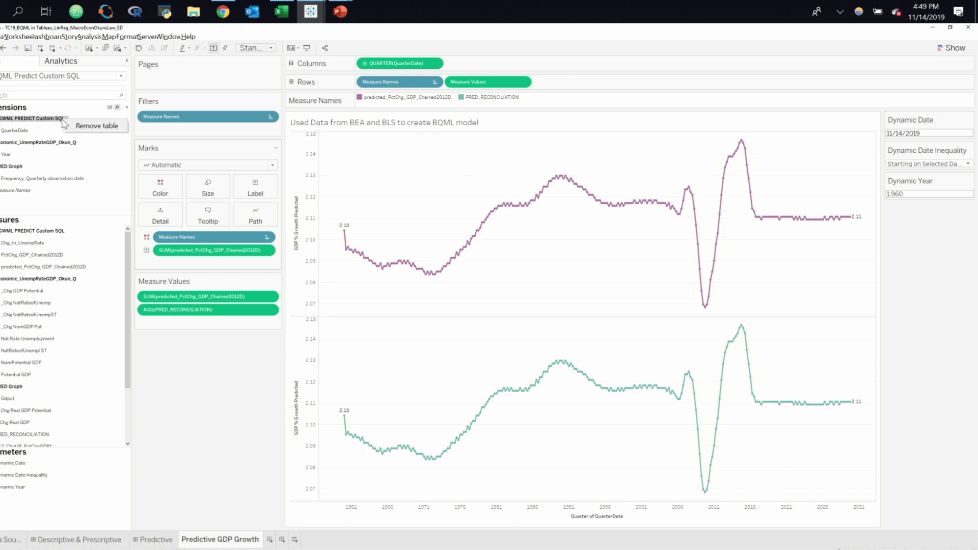
click(31, 131)
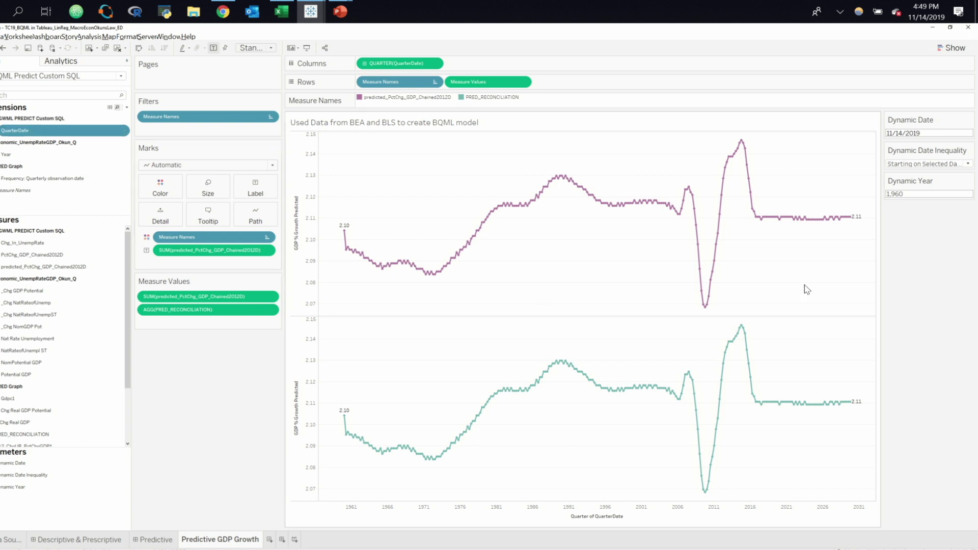
Return to the Predictive dashboard and set the Dynamic Year parameter to 1993.
click(917, 193)
click(169, 540)
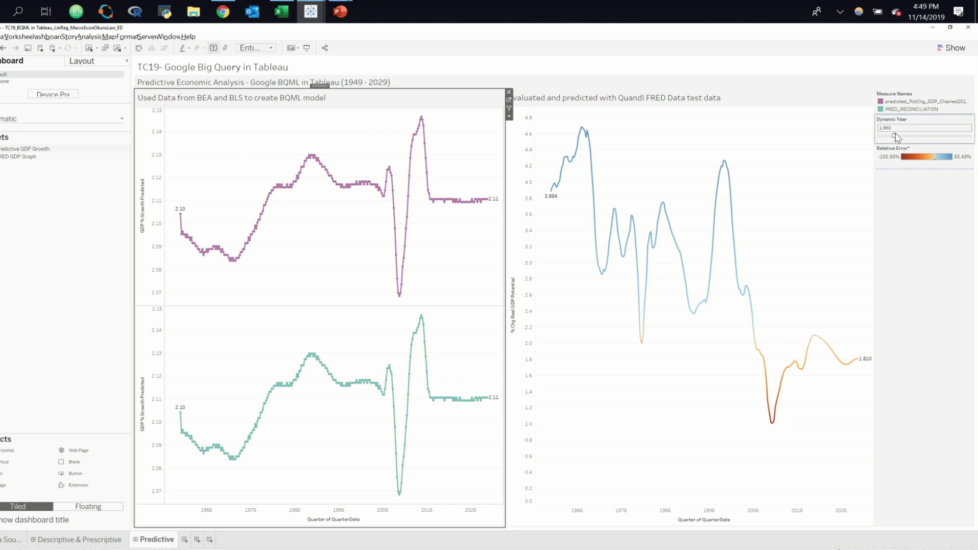
drag(895, 135, 937, 140)
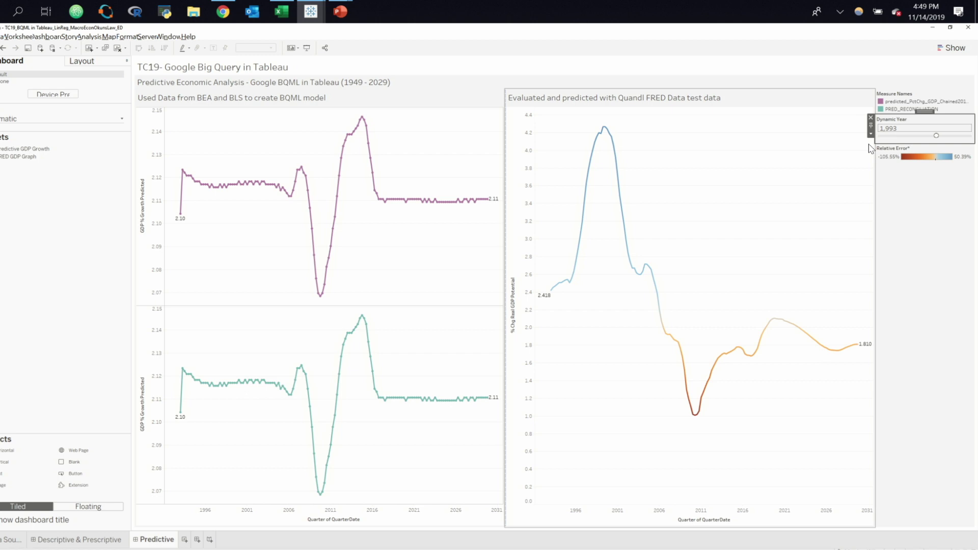
Switch to the PowerPoint slide show and advance to the linear regression model prediction slide.
key(alt+Tab)
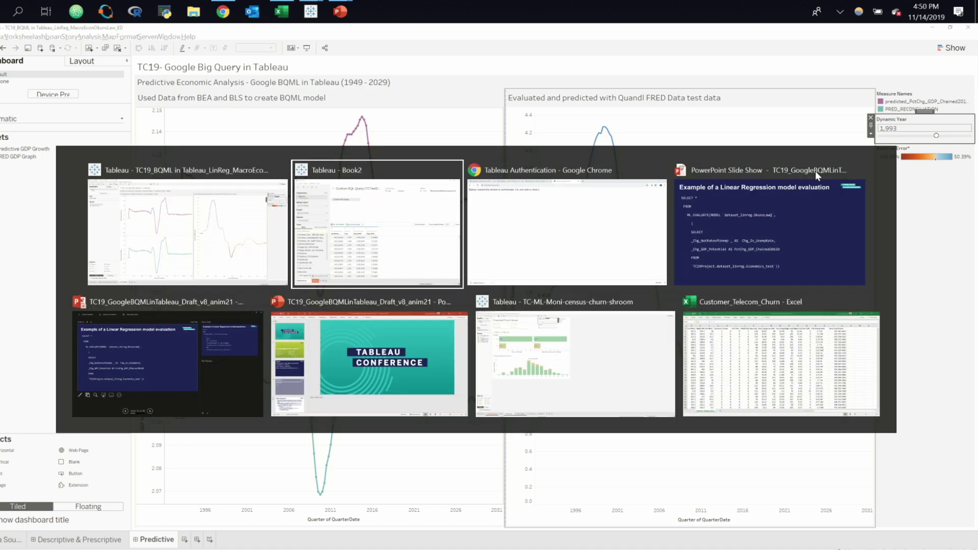
key(alt+Tab)
key(alt+Tab)
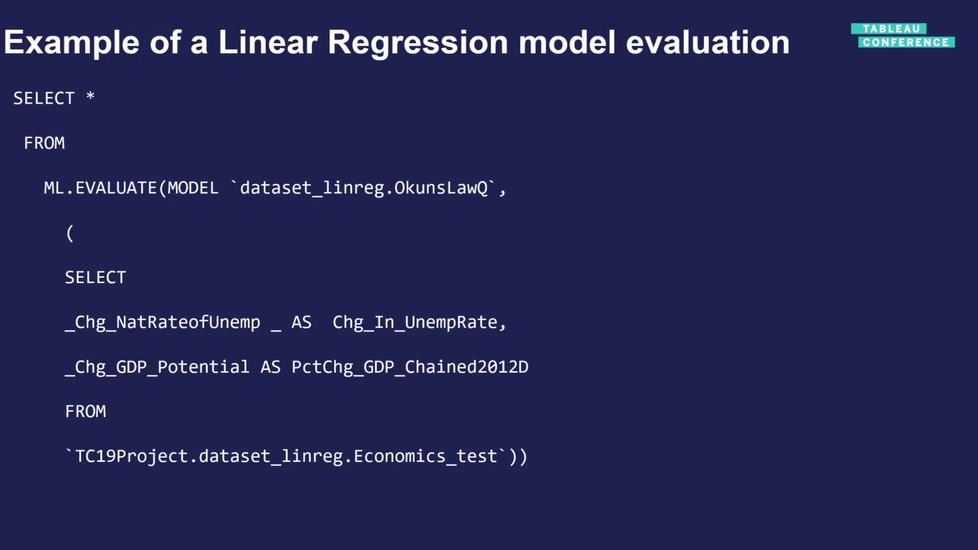
key(Right)
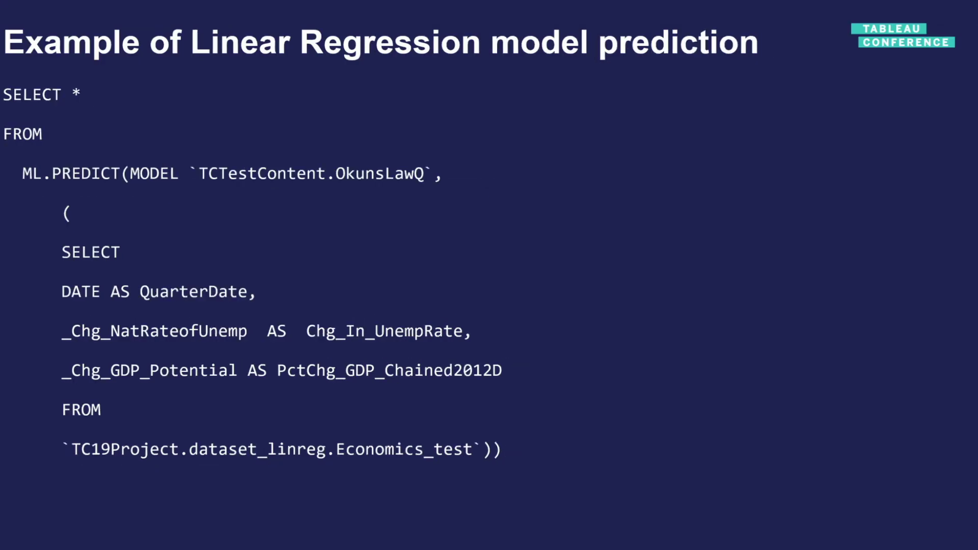